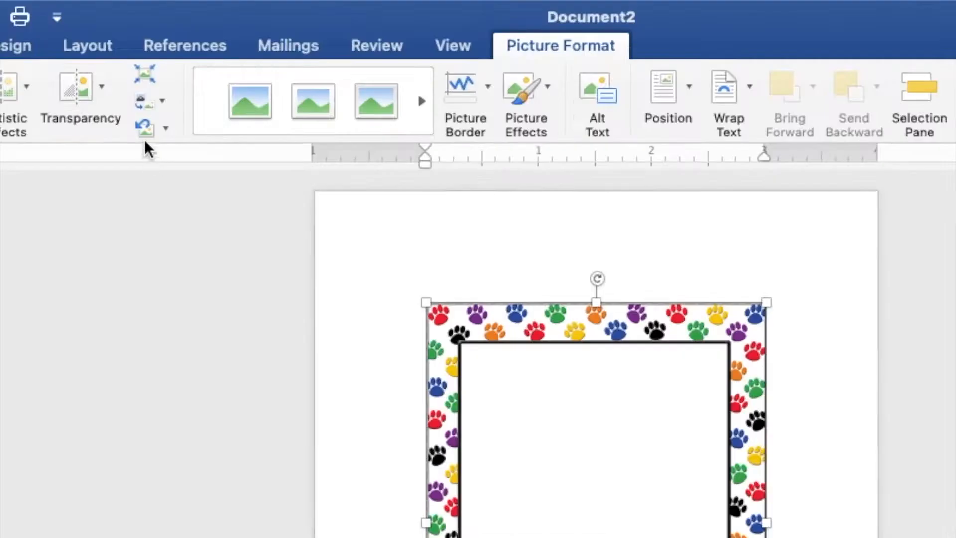
Step: Set the paw print border picture's text wrapping to Behind Text
{"action": "left_click", "coordinate": [198, 11]}
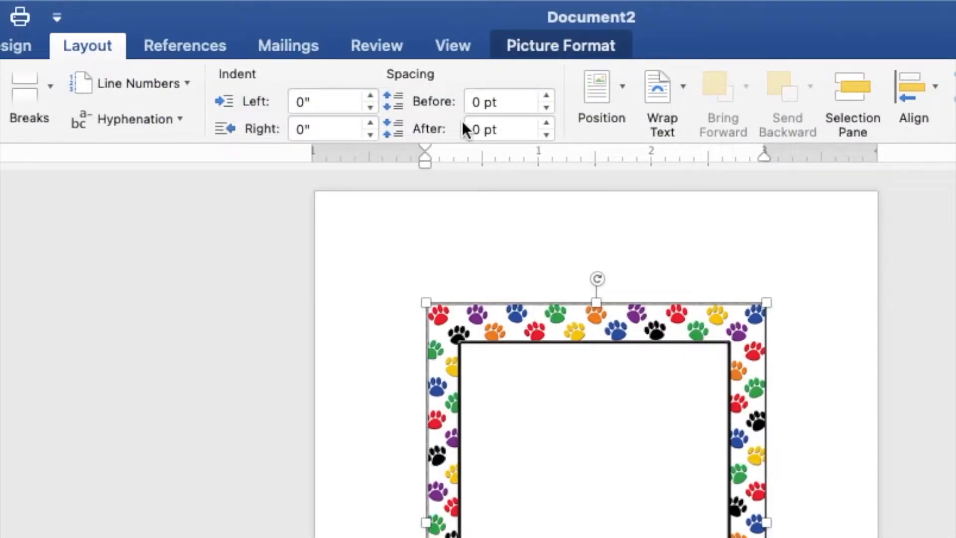
{"action": "left_click", "coordinate": [657, 88]}
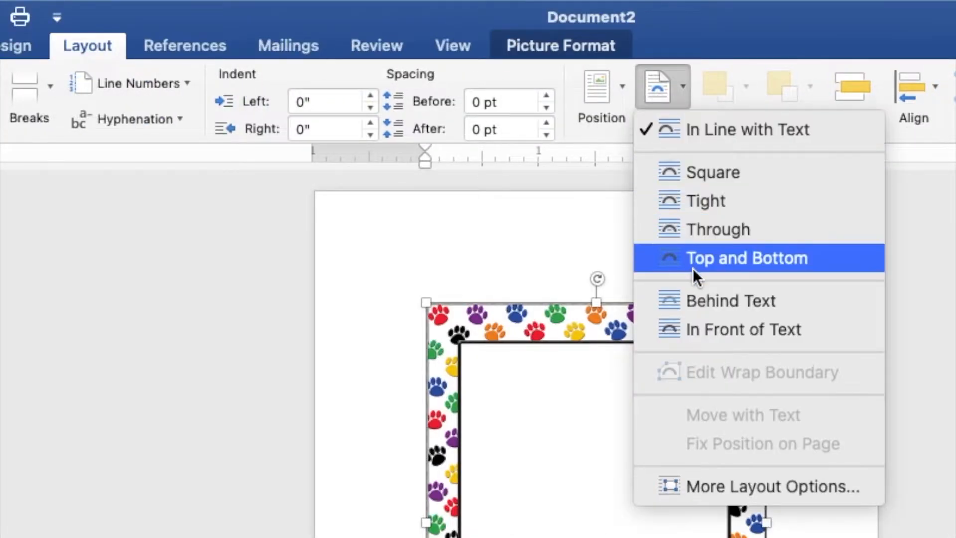
{"action": "left_click", "coordinate": [700, 300]}
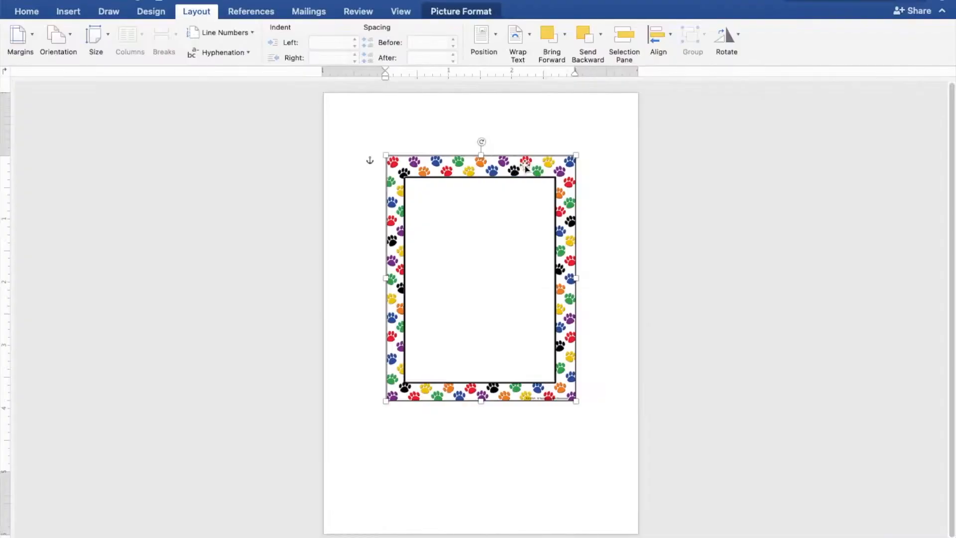
Step: Move the paw print border to the page's upper-left corner, enlarge it to cover the whole page and centre it horizontally
{"action": "left_click_drag", "start_coordinate": [478, 203], "coordinate": [411, 141]}
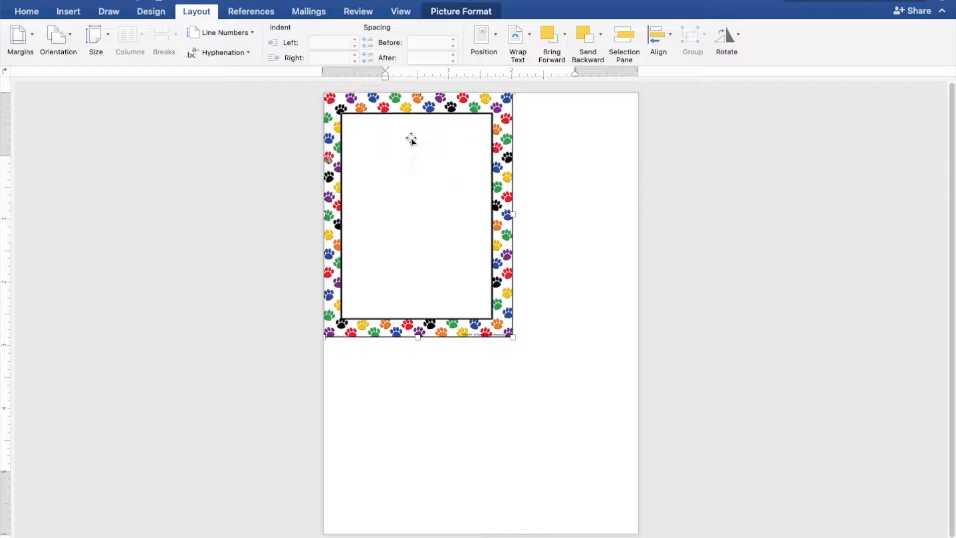
{"action": "left_click_drag", "start_coordinate": [494, 313], "coordinate": [627, 537]}
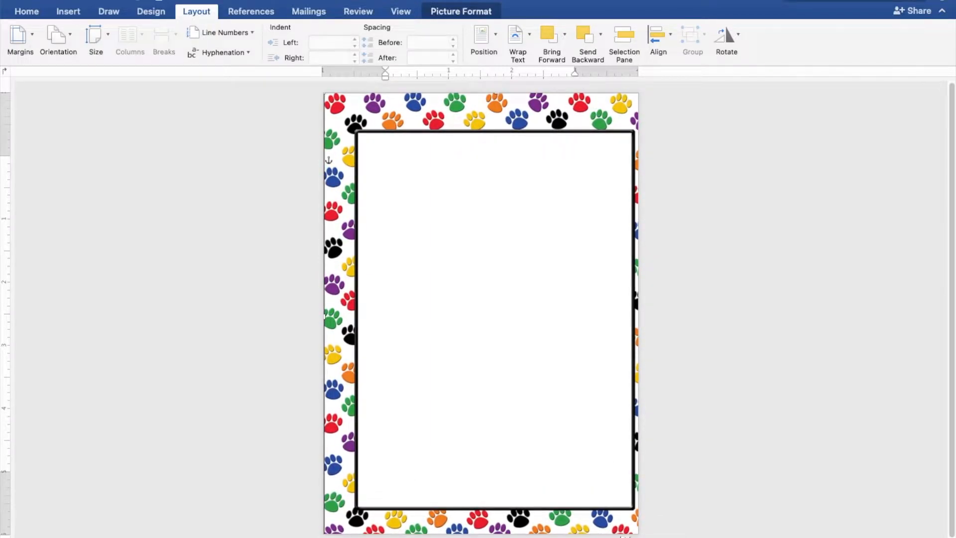
{"action": "left_click_drag", "start_coordinate": [574, 469], "coordinate": [565, 468]}
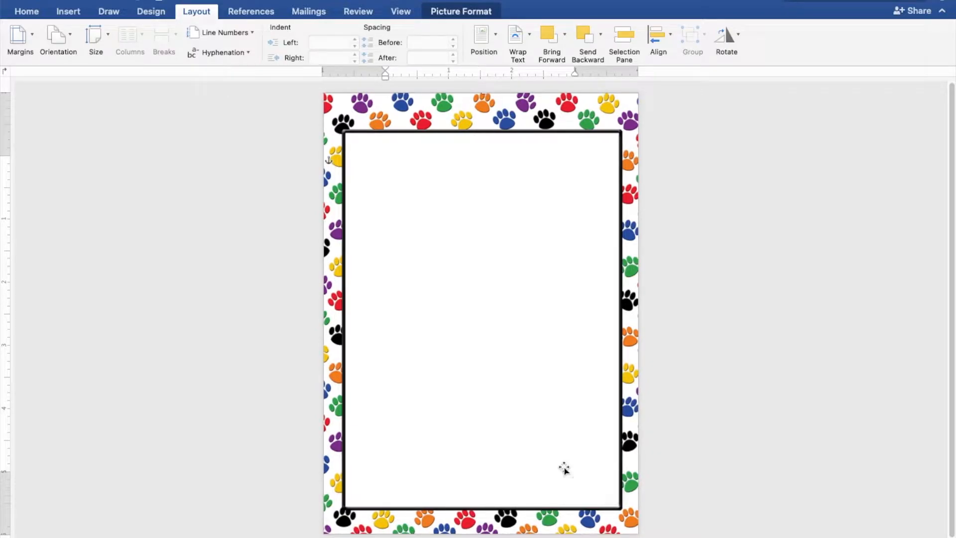
{"action": "left_click", "coordinate": [822, 420]}
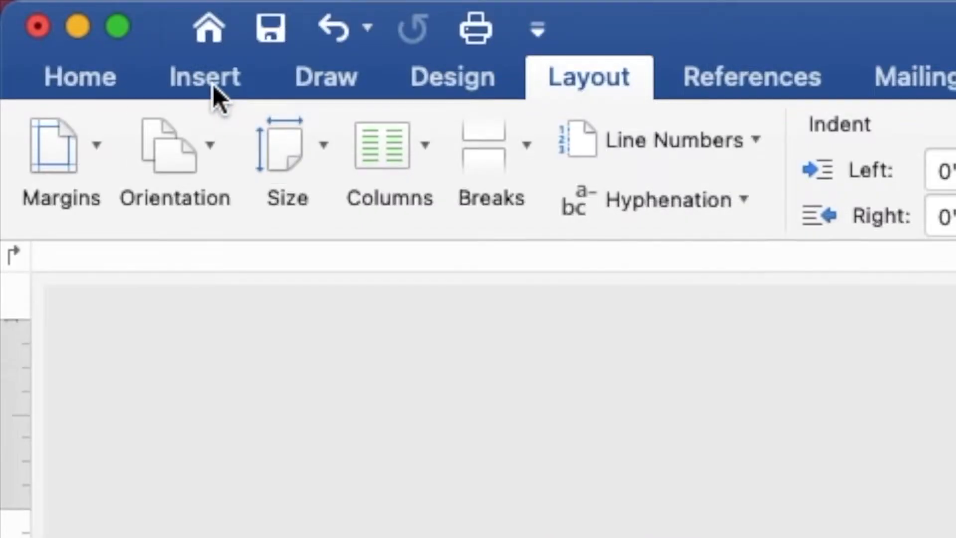
Step: Insert the picture file COLORFUL BANDERITAS.png from the dog folder into the document
{"action": "left_click", "coordinate": [71, 14]}
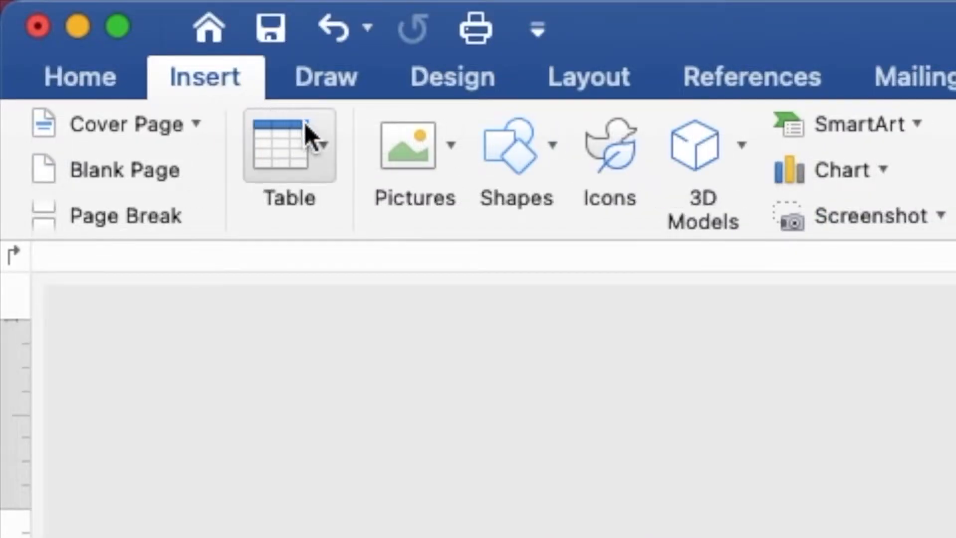
{"action": "left_click", "coordinate": [402, 153]}
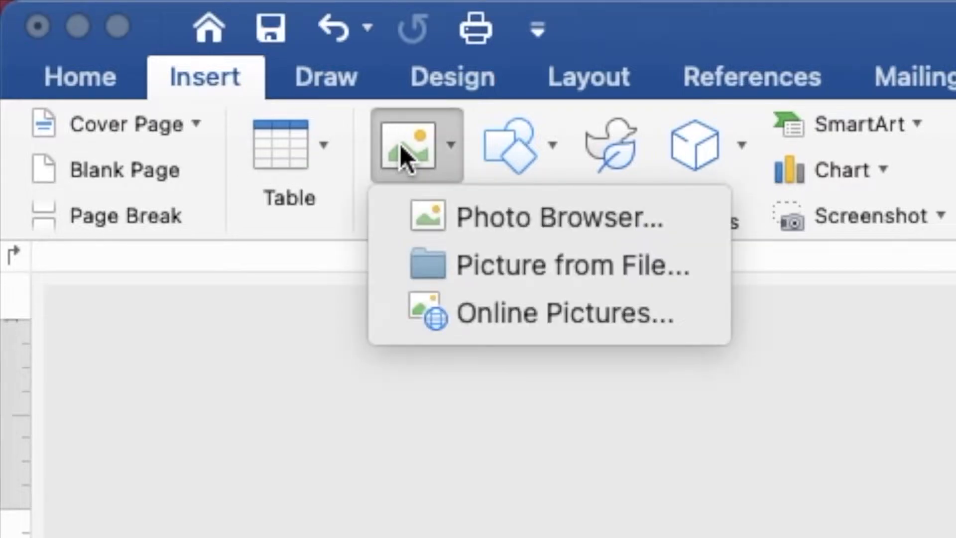
{"action": "left_click", "coordinate": [458, 260]}
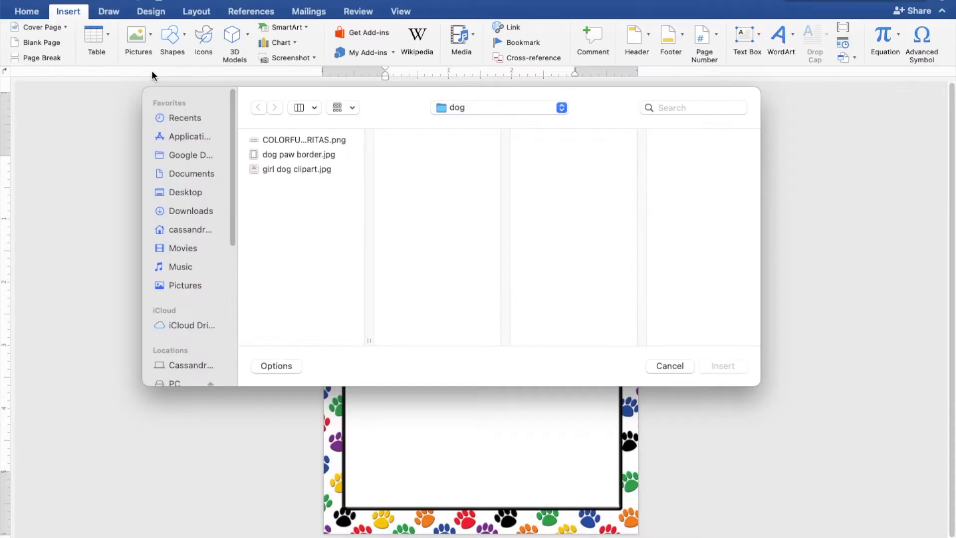
{"action": "left_click", "coordinate": [287, 140]}
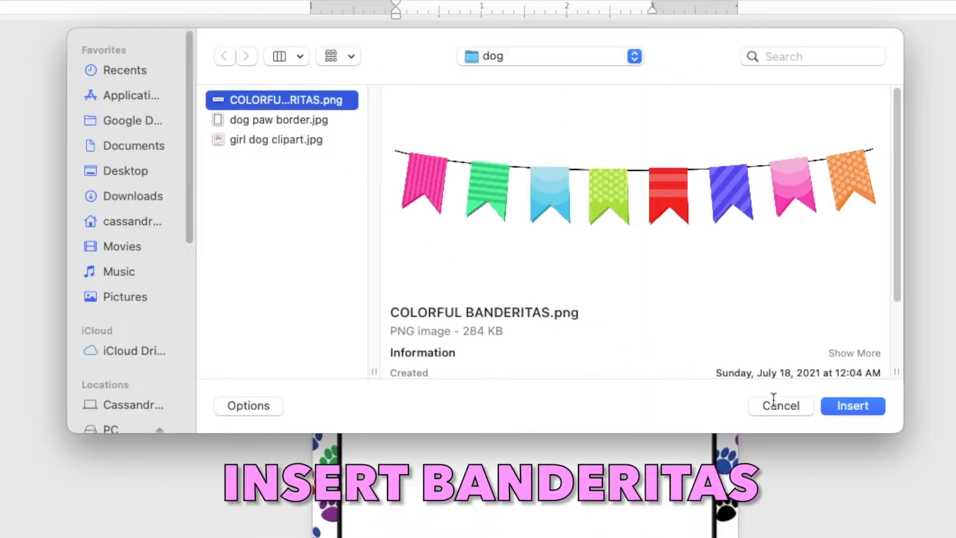
{"action": "left_click", "coordinate": [836, 408]}
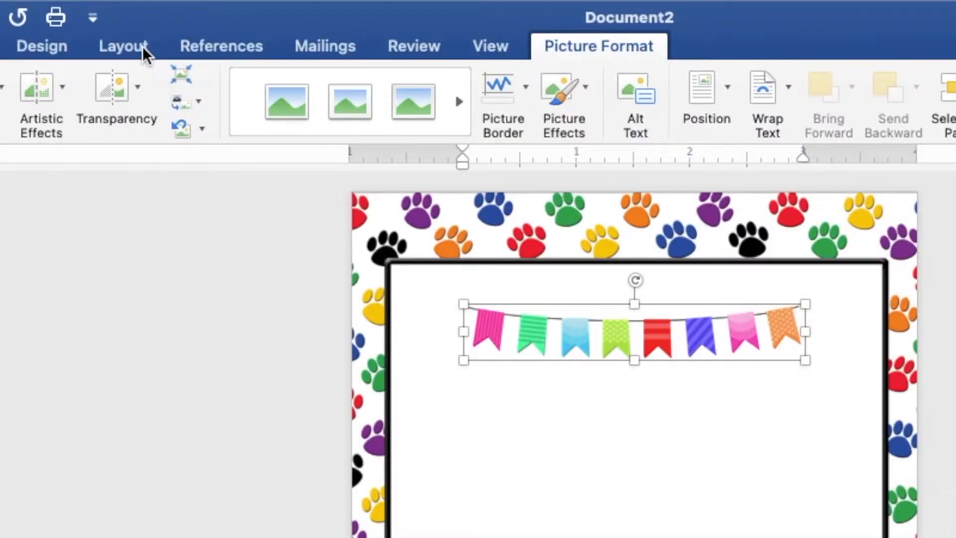
Step: Set the banderitas picture's text wrapping to Behind Text
{"action": "left_click", "coordinate": [142, 46]}
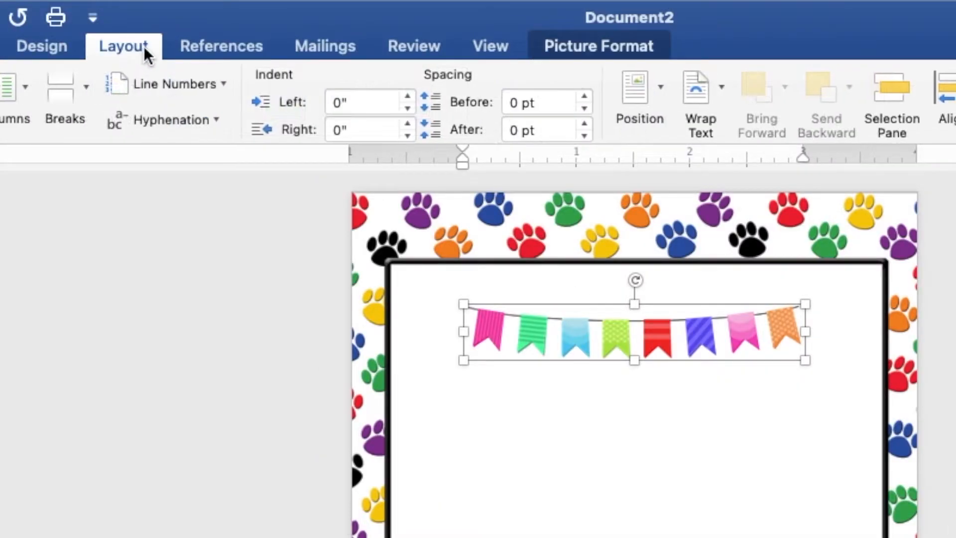
{"action": "left_click", "coordinate": [697, 99]}
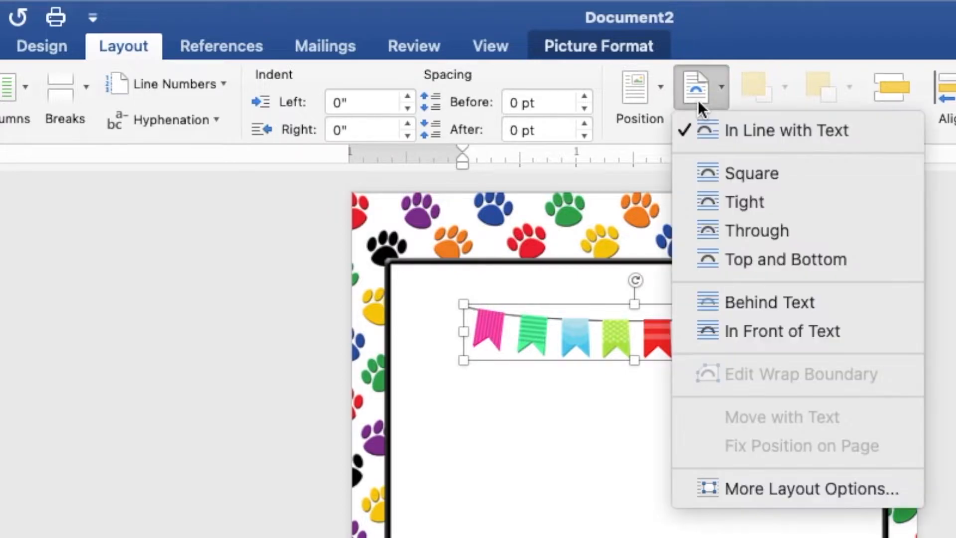
{"action": "left_click", "coordinate": [718, 302]}
Step: Move the banderitas to the upper-left inside corner of the black frame and enlarge them to span the frame's full width
{"action": "left_click_drag", "start_coordinate": [658, 311], "coordinate": [597, 301]}
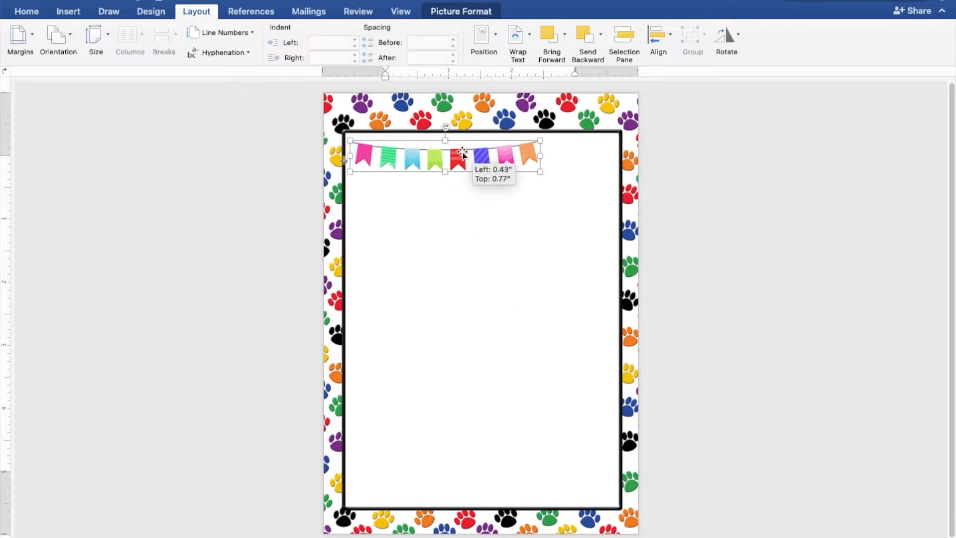
{"action": "left_click_drag", "start_coordinate": [462, 154], "coordinate": [459, 147]}
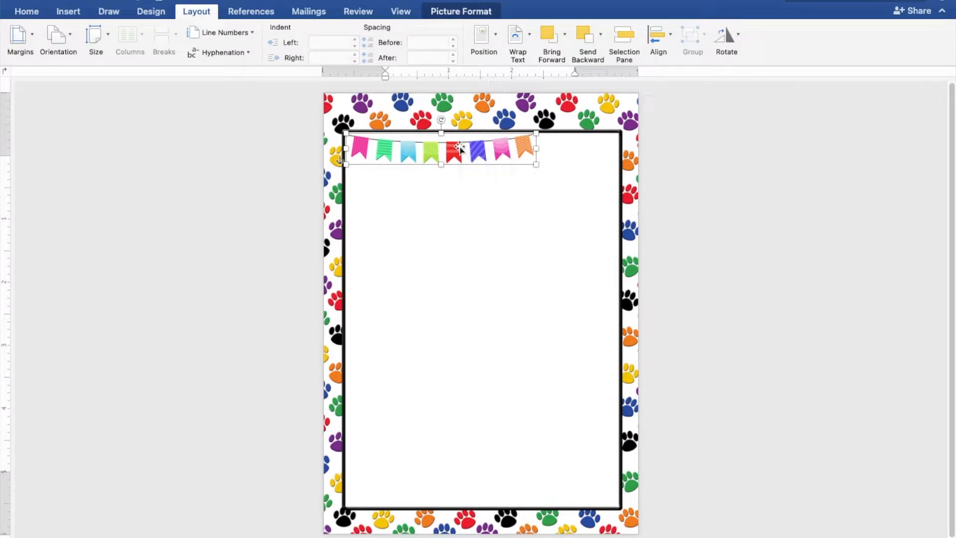
{"action": "left_click_drag", "start_coordinate": [535, 166], "coordinate": [553, 178]}
{"action": "left_click_drag", "start_coordinate": [620, 179], "coordinate": [622, 178]}
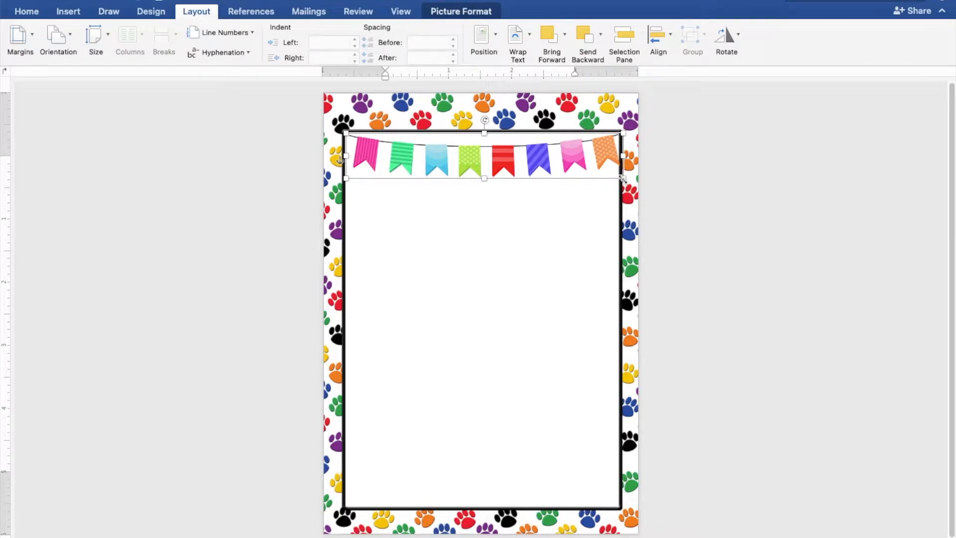
{"action": "left_click", "coordinate": [836, 254]}
{"action": "left_click", "coordinate": [441, 156]}
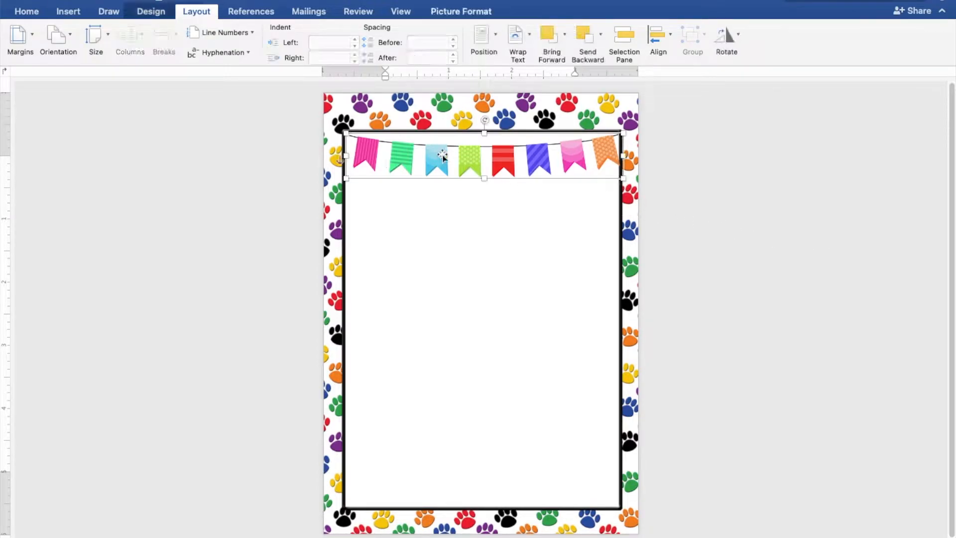
{"action": "left_click_drag", "start_coordinate": [343, 131], "coordinate": [342, 132]}
{"action": "left_click", "coordinate": [827, 241]}
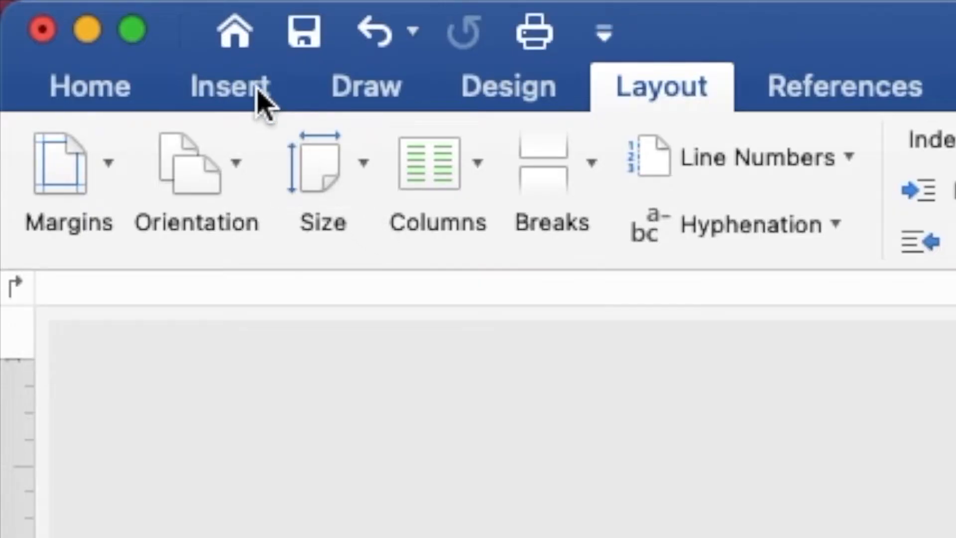
Step: Insert the picture file girl dog clipart.jpg from the dog folder into the document
{"action": "left_click", "coordinate": [74, 13]}
{"action": "left_click", "coordinate": [470, 181]}
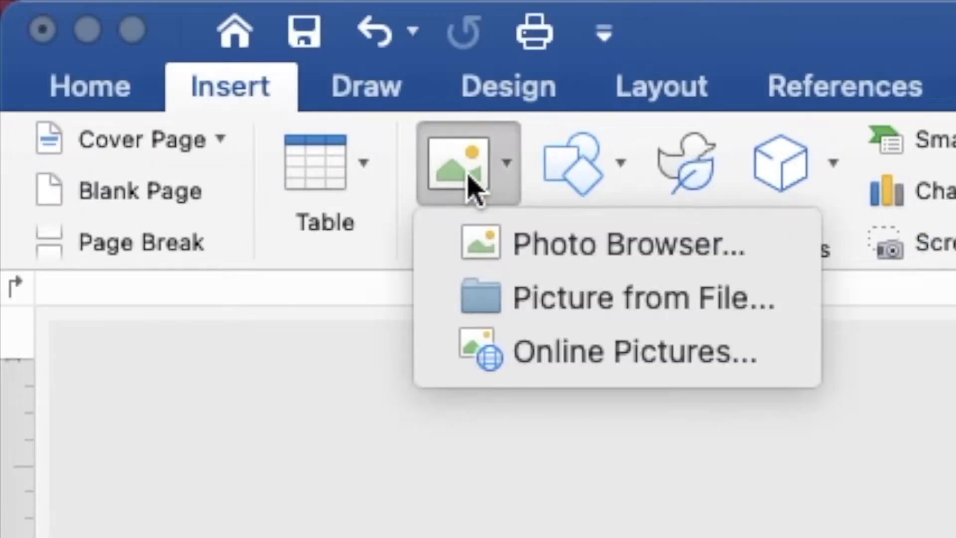
{"action": "left_click", "coordinate": [518, 309]}
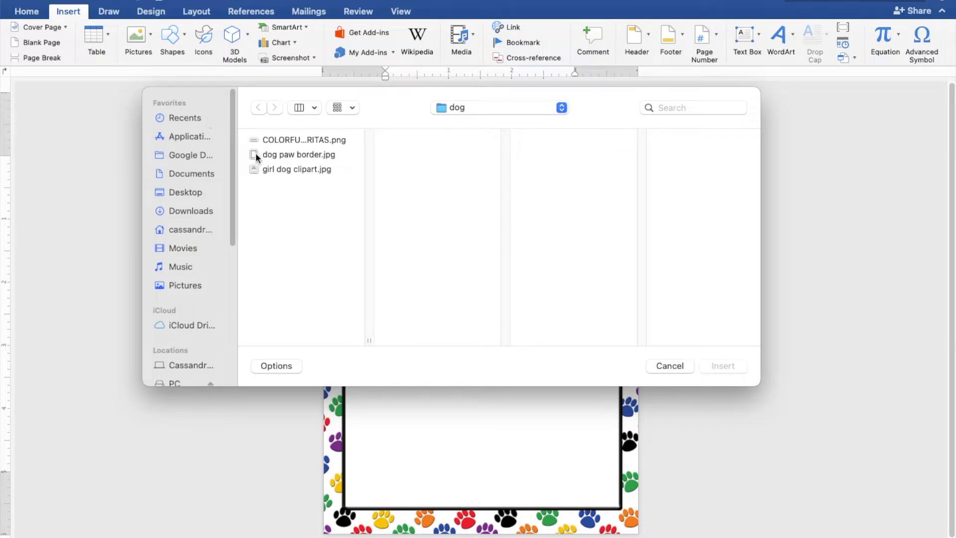
{"action": "left_click", "coordinate": [277, 169]}
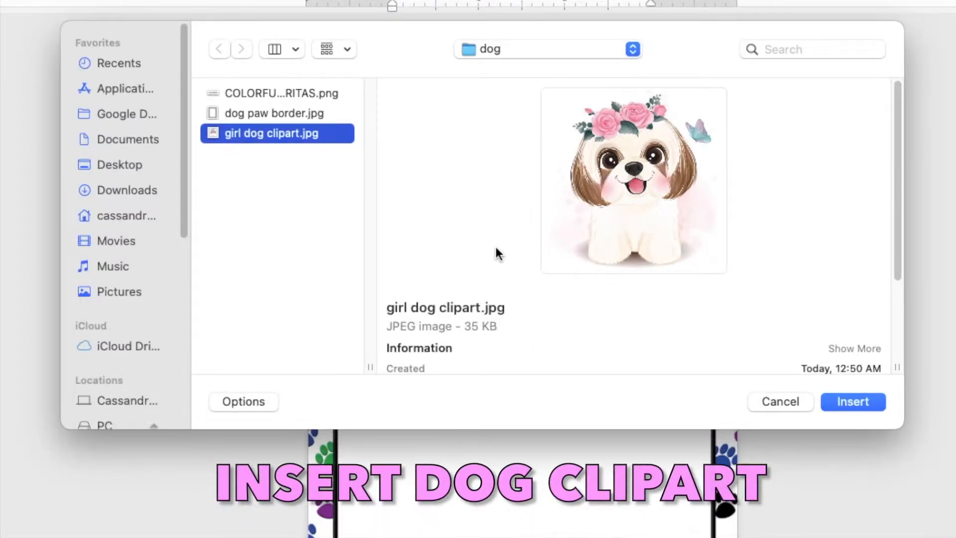
{"action": "left_click", "coordinate": [844, 400]}
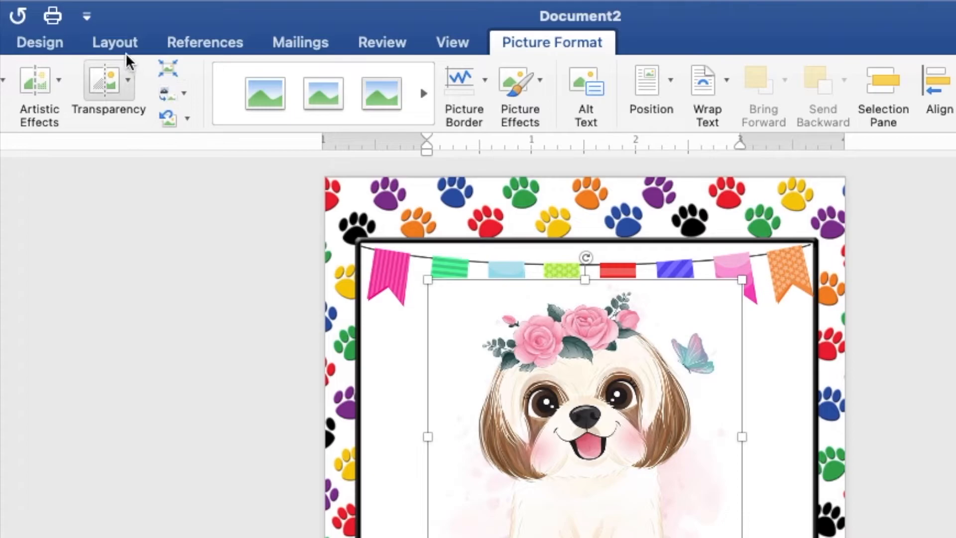
Step: Set the dog clipart's text wrapping to Behind Text
{"action": "left_click", "coordinate": [198, 11]}
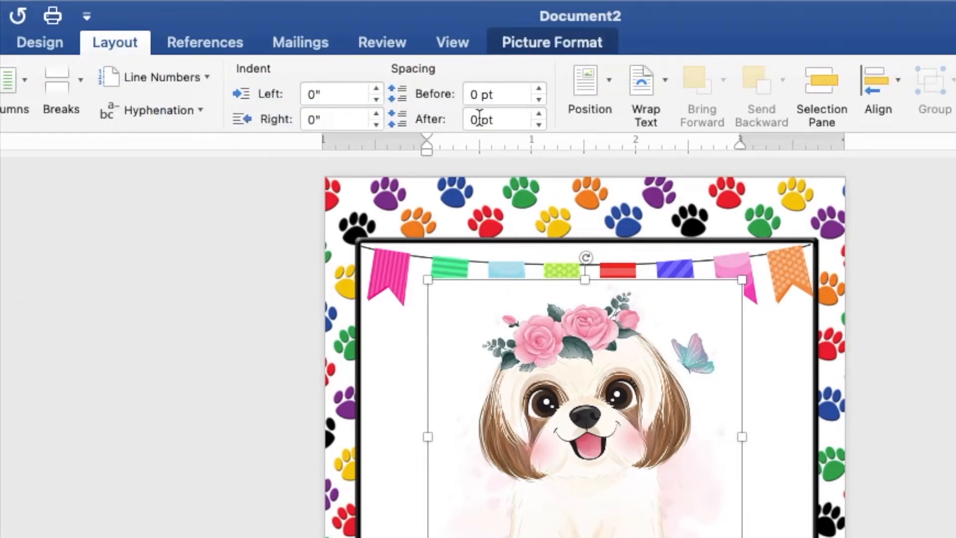
{"action": "left_click", "coordinate": [659, 87]}
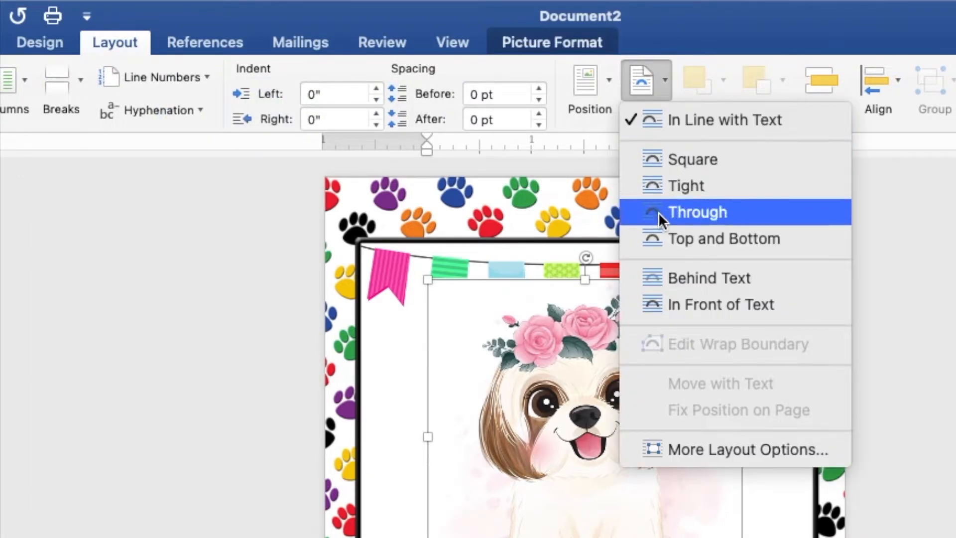
{"action": "left_click", "coordinate": [664, 275]}
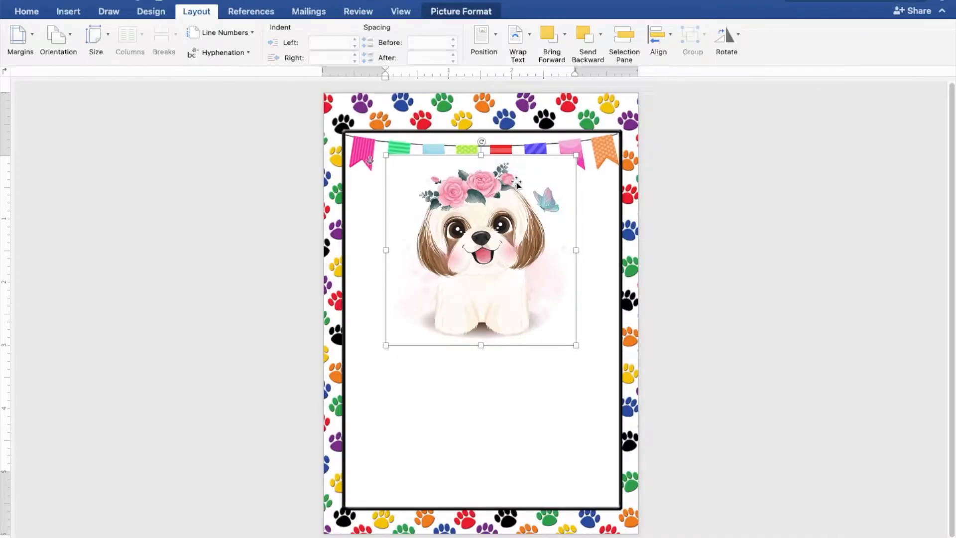
Step: Move the dog clipart below the banderitas, enlarge it slightly and centre it in the frame
{"action": "left_click_drag", "start_coordinate": [517, 184], "coordinate": [513, 232]}
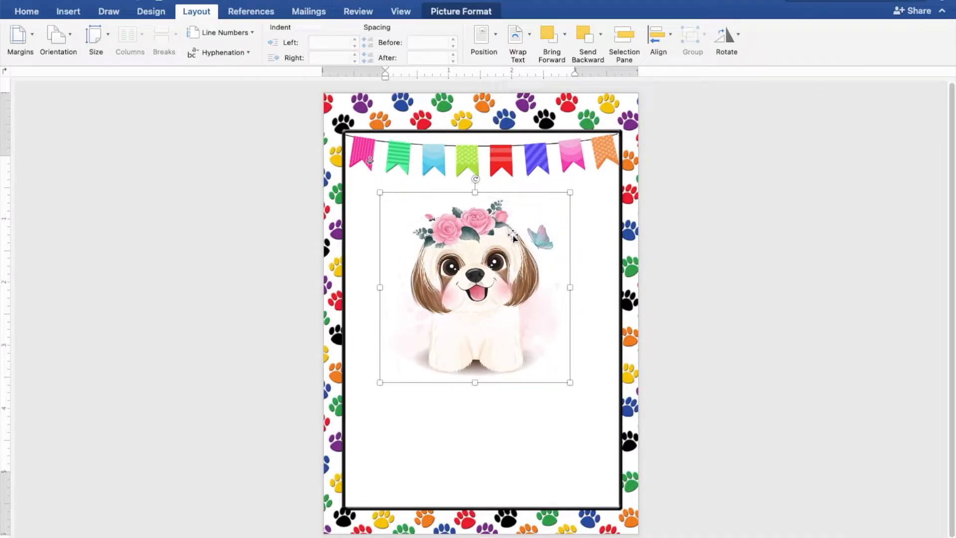
{"action": "left_click_drag", "start_coordinate": [571, 385], "coordinate": [581, 396]}
{"action": "left_click_drag", "start_coordinate": [518, 345], "coordinate": [521, 351]}
{"action": "left_click", "coordinate": [742, 346]}
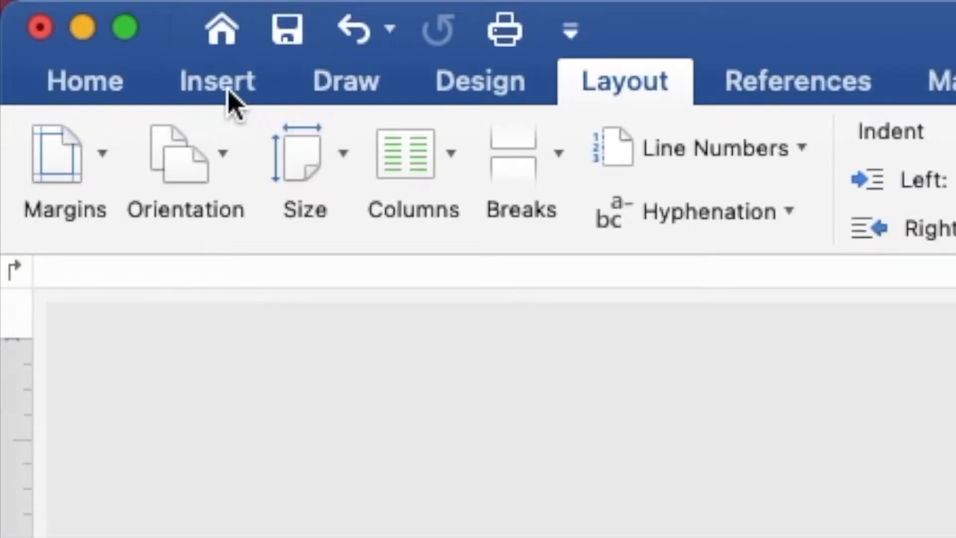
Step: Draw a rectangle about 4.13" wide and 1.38" high below the banderitas, across the upper part of the dog clipart
{"action": "left_click", "coordinate": [230, 97]}
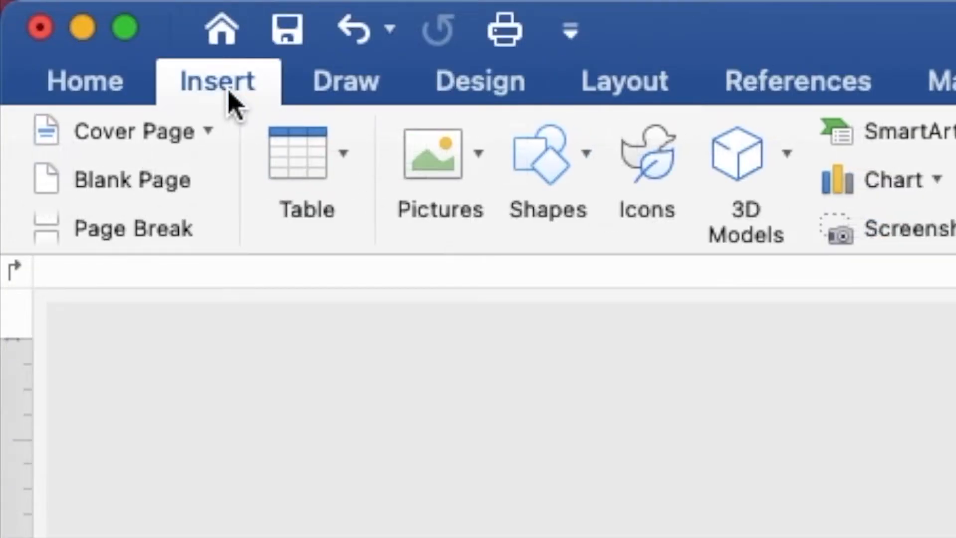
{"action": "left_click", "coordinate": [550, 167]}
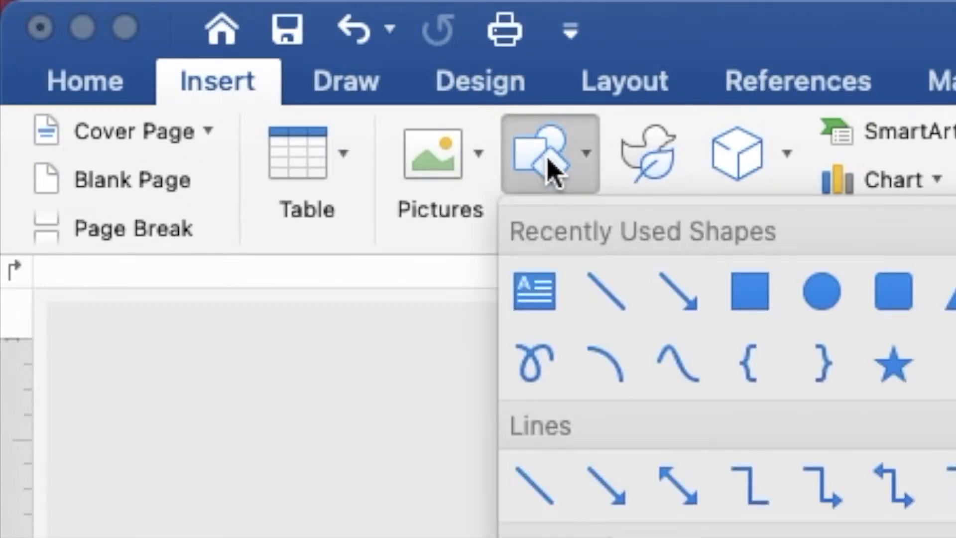
{"action": "left_click", "coordinate": [753, 304]}
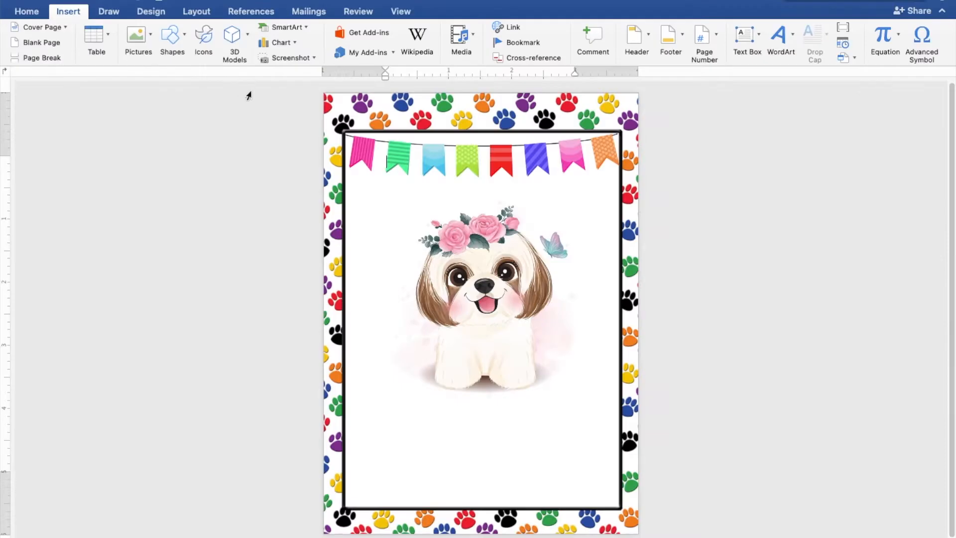
{"action": "left_click_drag", "start_coordinate": [353, 191], "coordinate": [613, 278]}
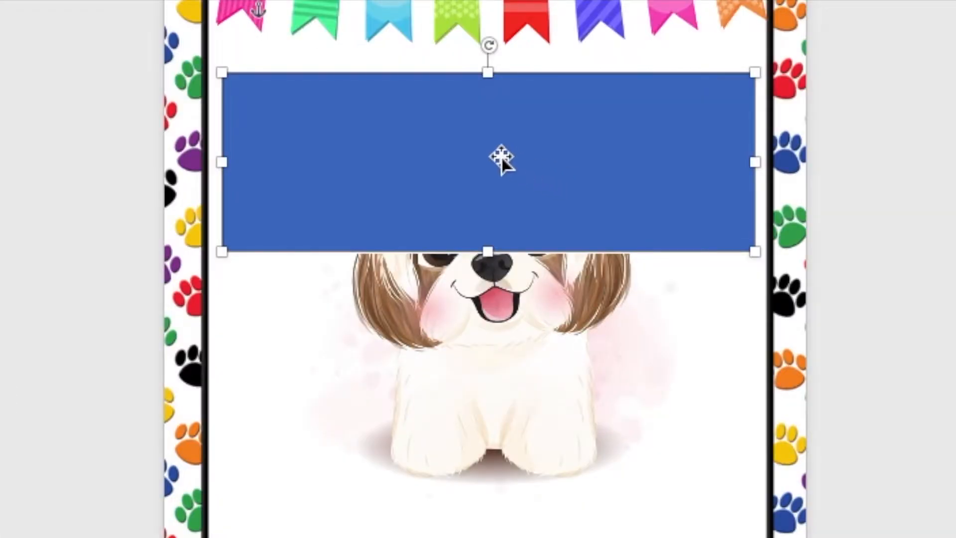
Step: Add the text "Come, sit, stay & play!" inside the blue rectangle
{"action": "right_click", "coordinate": [500, 154]}
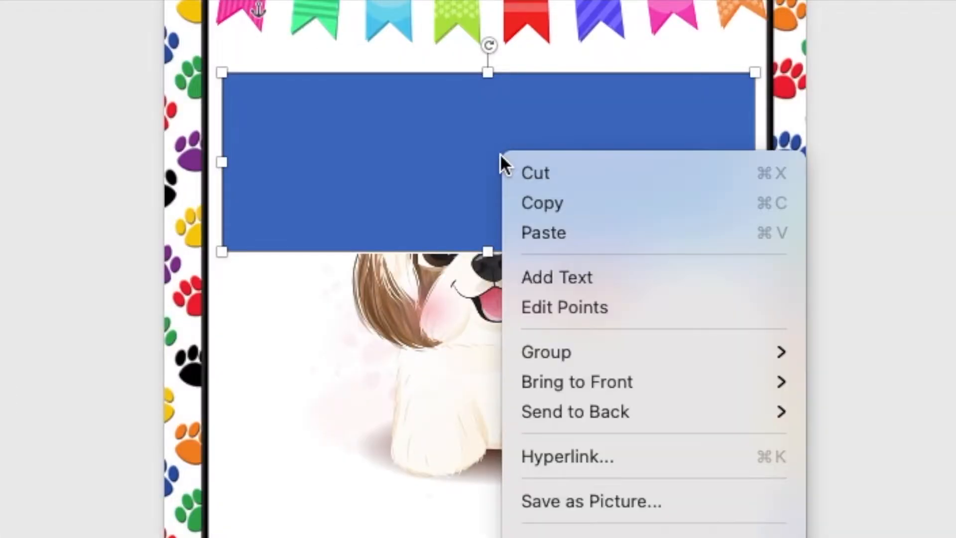
{"action": "left_click", "coordinate": [531, 277]}
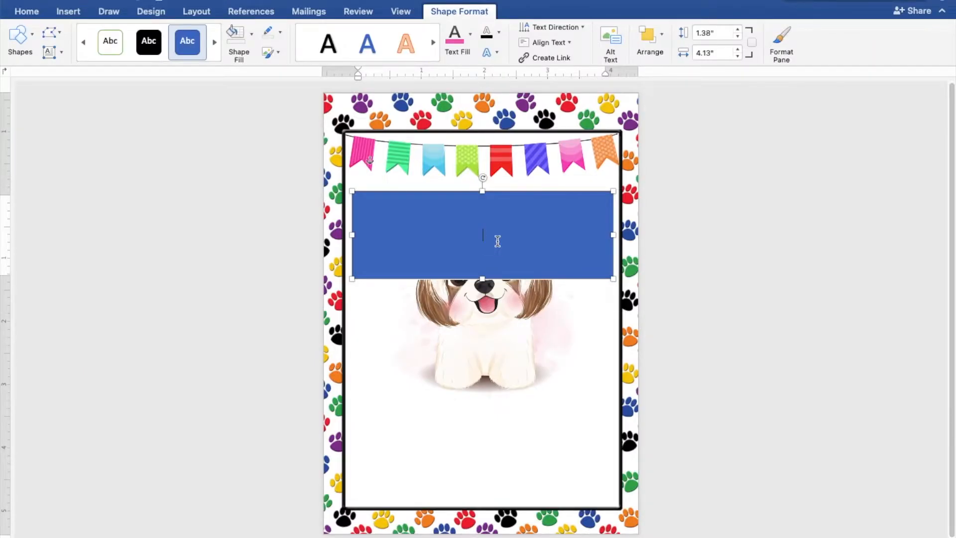
{"action": "scroll", "coordinate": [498, 241], "scroll_direction": "up", "scroll_amount": 5}
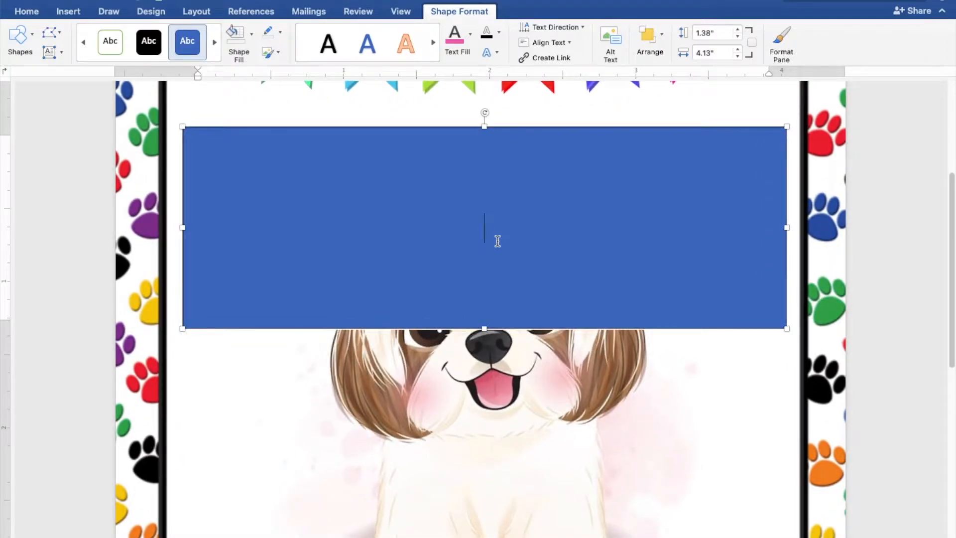
{"action": "type", "text": "come, sit, stay"}
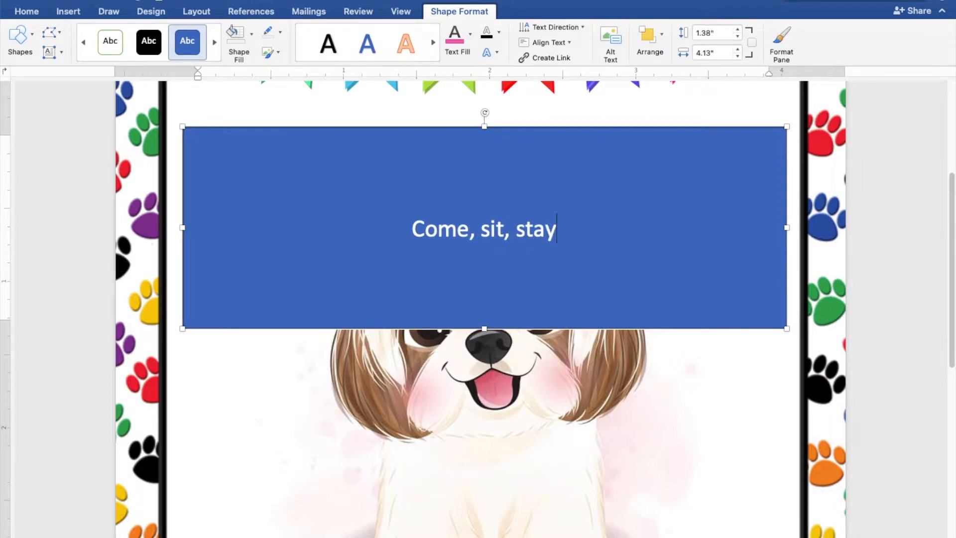
{"action": "type", "text": " & play"}
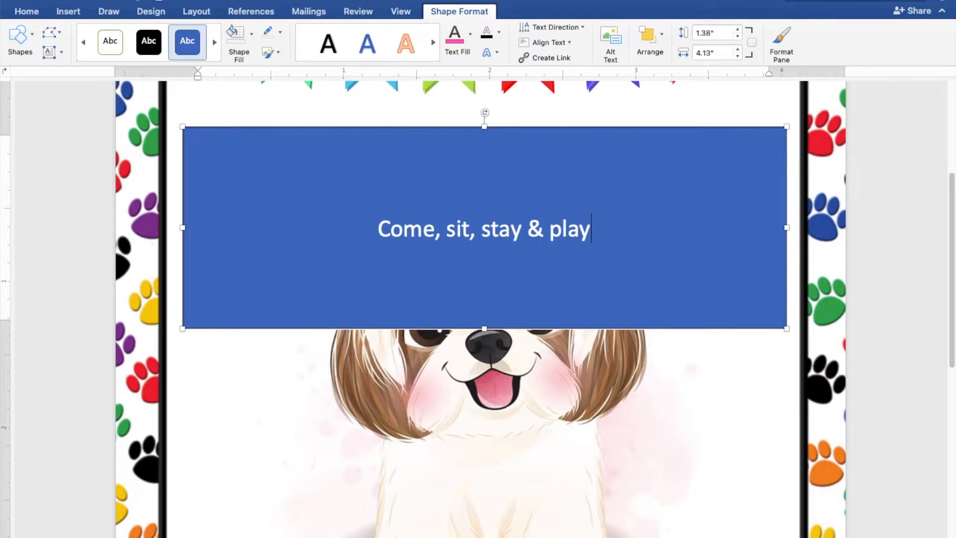
{"action": "type", "text": "!"}
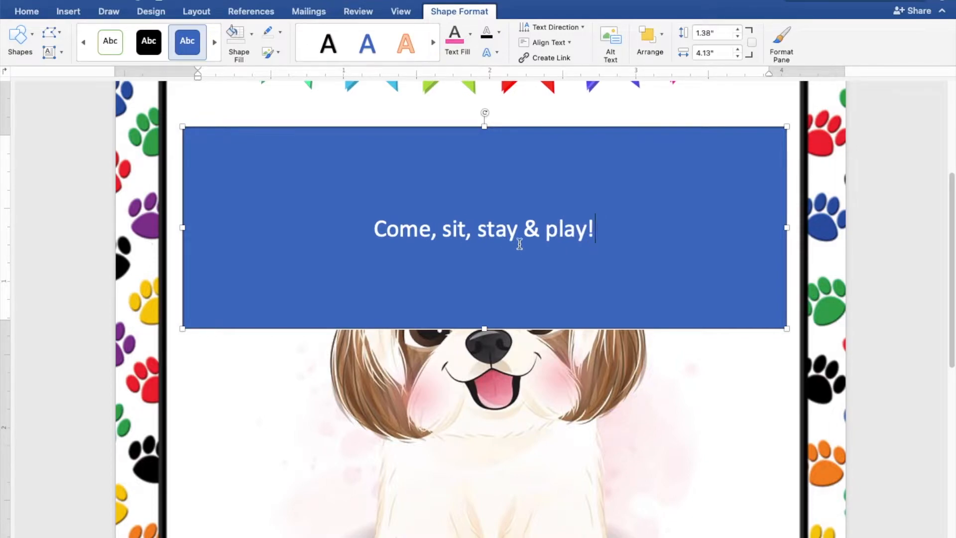
Step: Select the rectangle's text and remove the shape's fill and outline
{"action": "left_click_drag", "start_coordinate": [623, 237], "coordinate": [377, 231]}
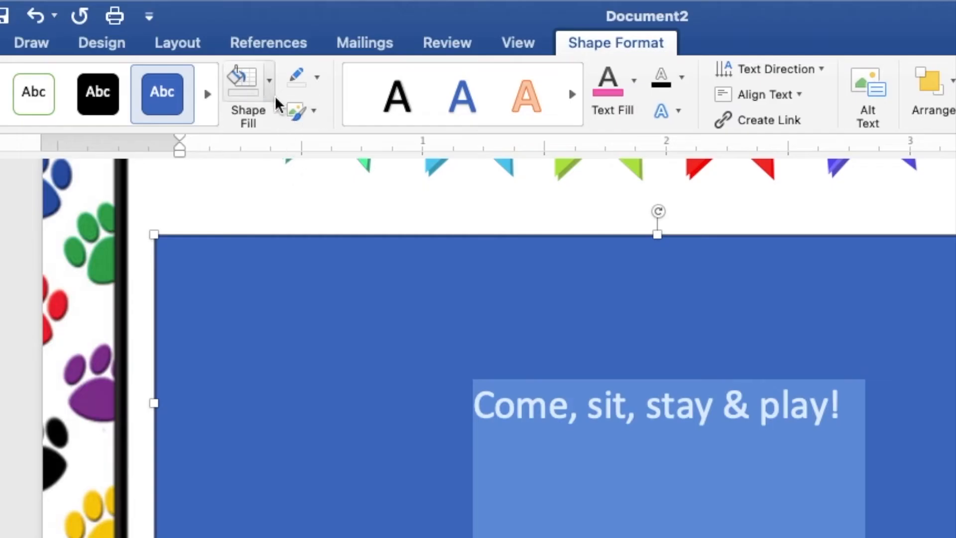
{"action": "left_click", "coordinate": [252, 34]}
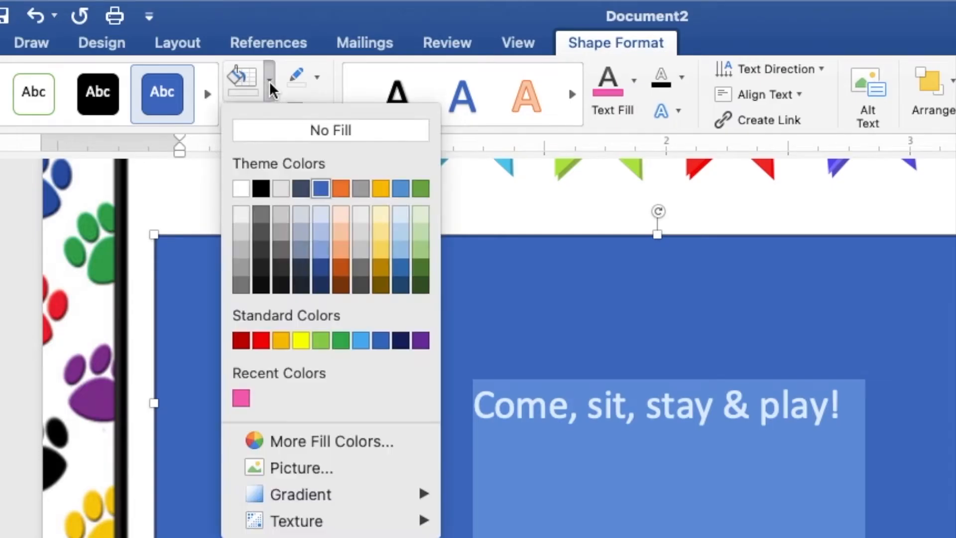
{"action": "left_click", "coordinate": [272, 130]}
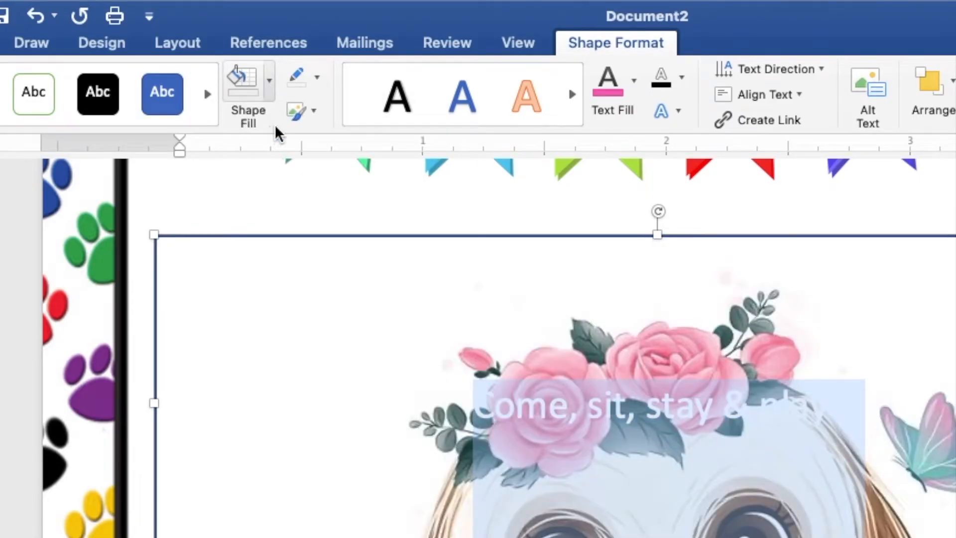
{"action": "left_click", "coordinate": [317, 77]}
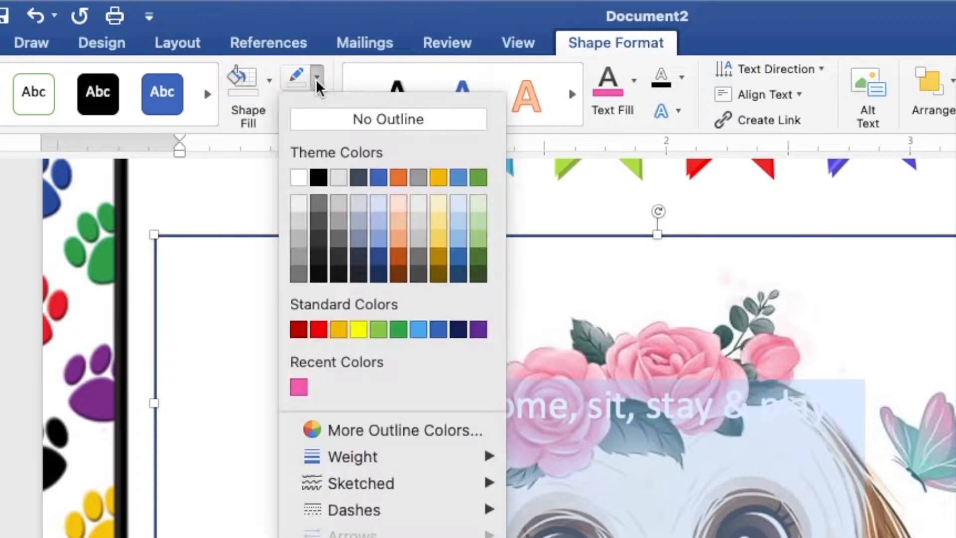
{"action": "left_click", "coordinate": [317, 118]}
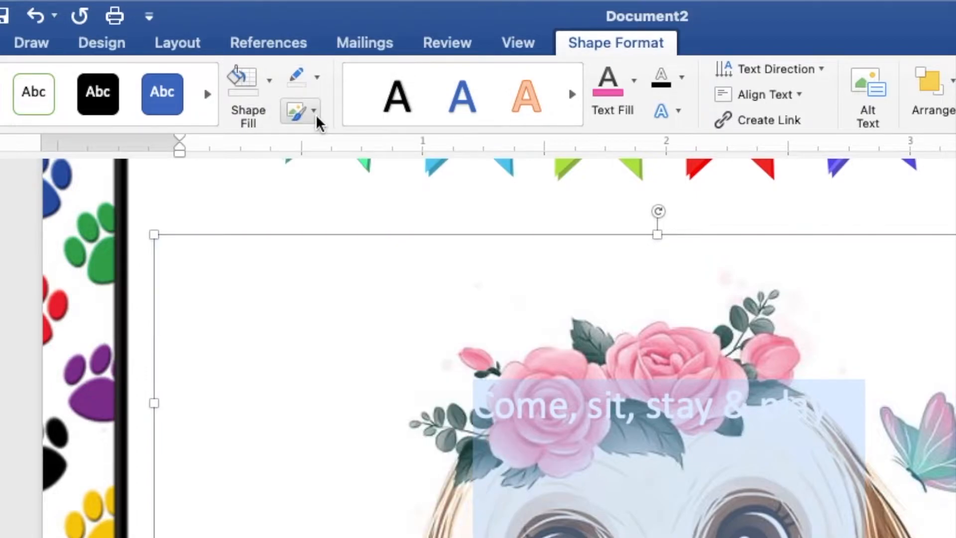
Step: Format the selected "Come, sit, stay & play!" text in the recent pink colour, Bubblegum Ink font and size 25
{"action": "left_click", "coordinate": [634, 94]}
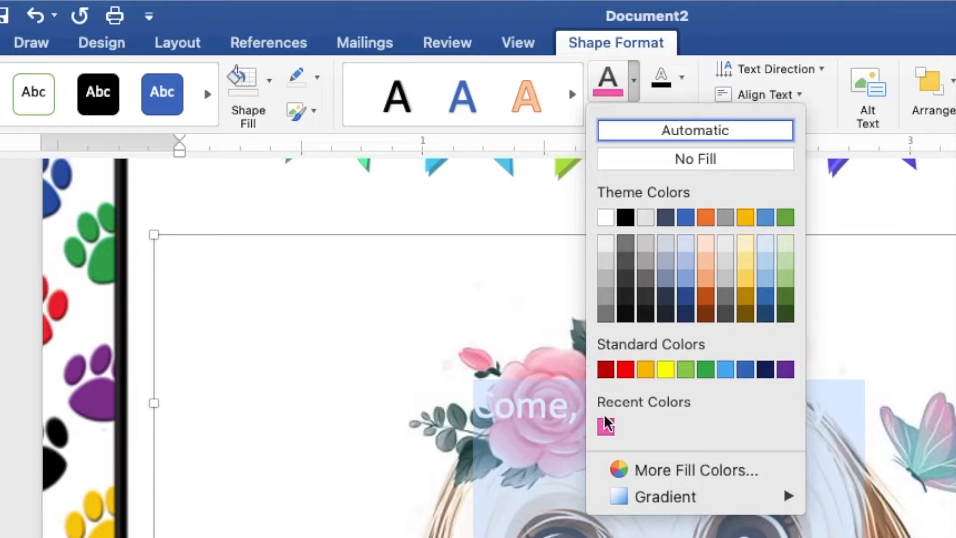
{"action": "left_click", "coordinate": [607, 426]}
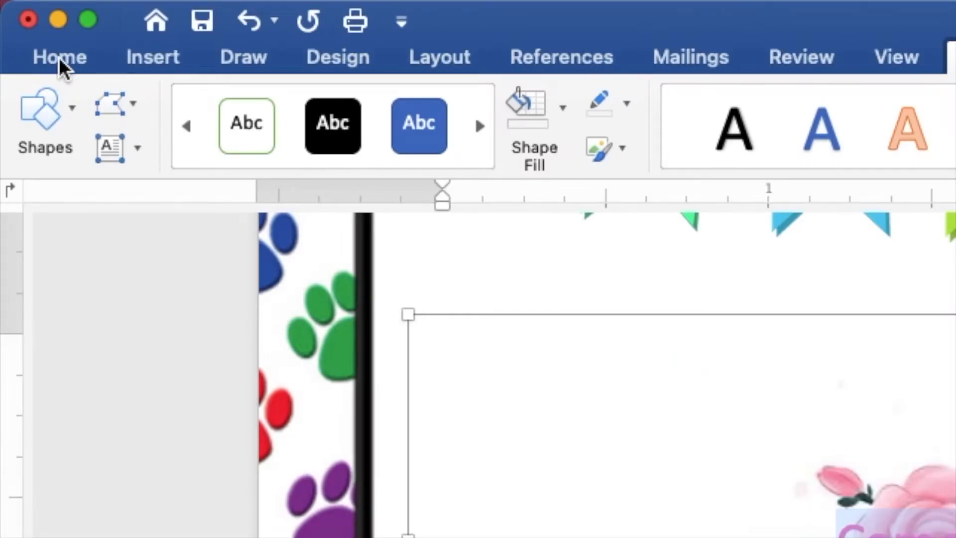
{"action": "left_click", "coordinate": [26, 12]}
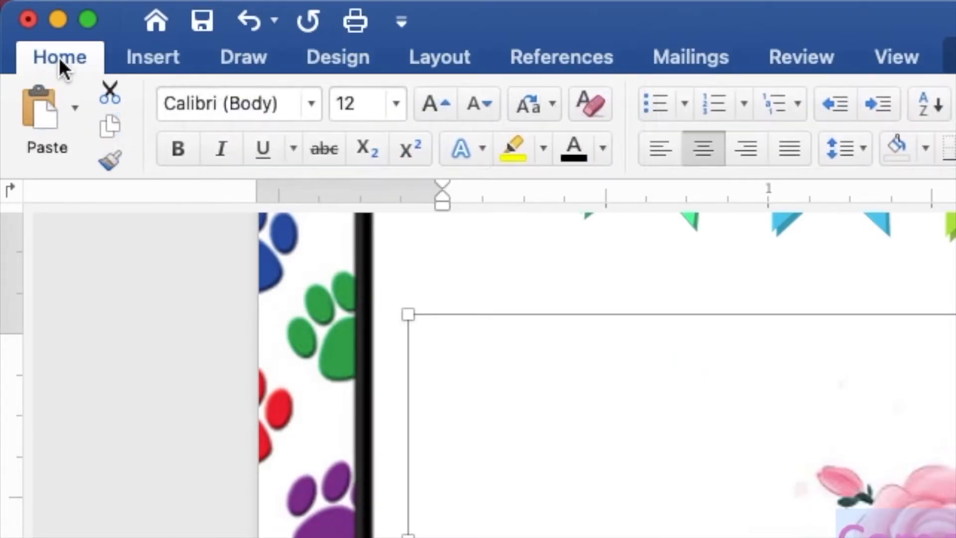
{"action": "left_click", "coordinate": [311, 102]}
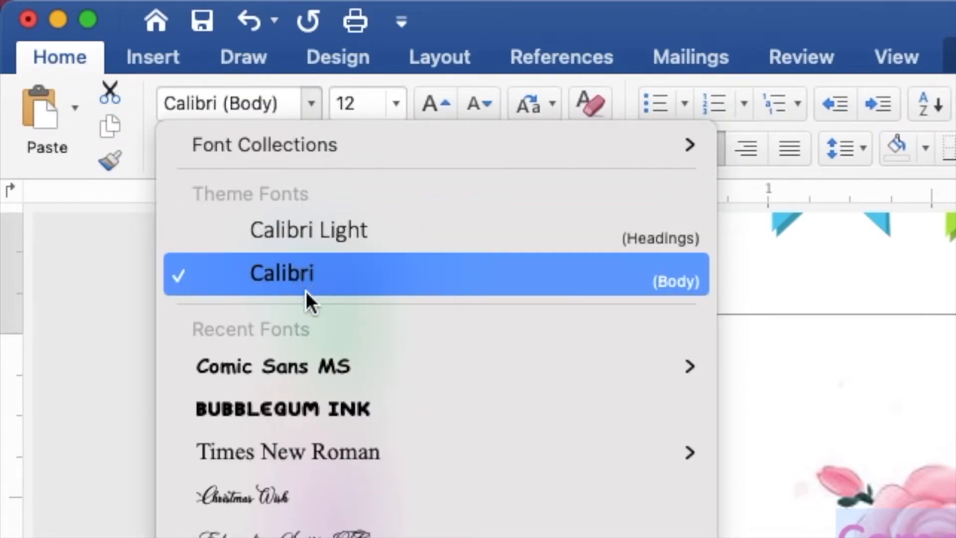
{"action": "left_click", "coordinate": [316, 407]}
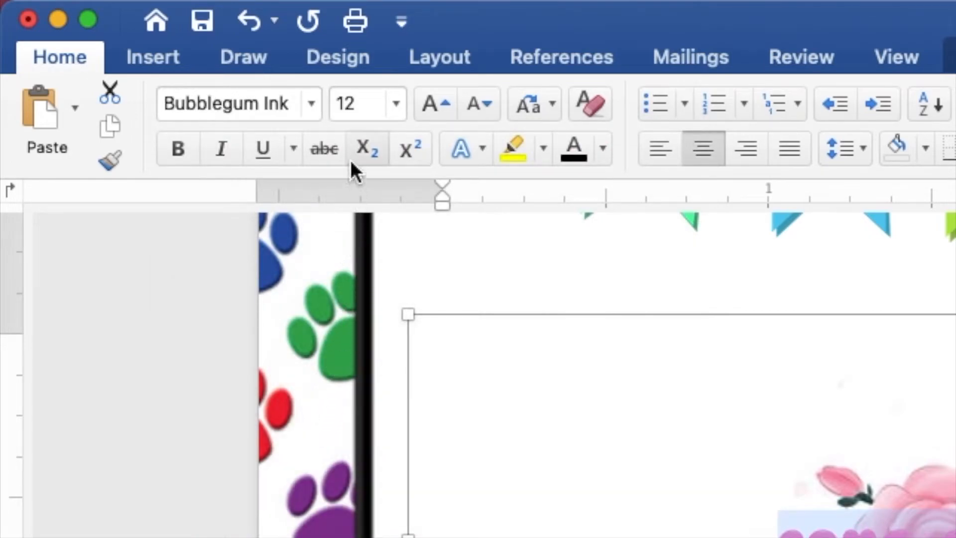
{"action": "left_click", "coordinate": [337, 94]}
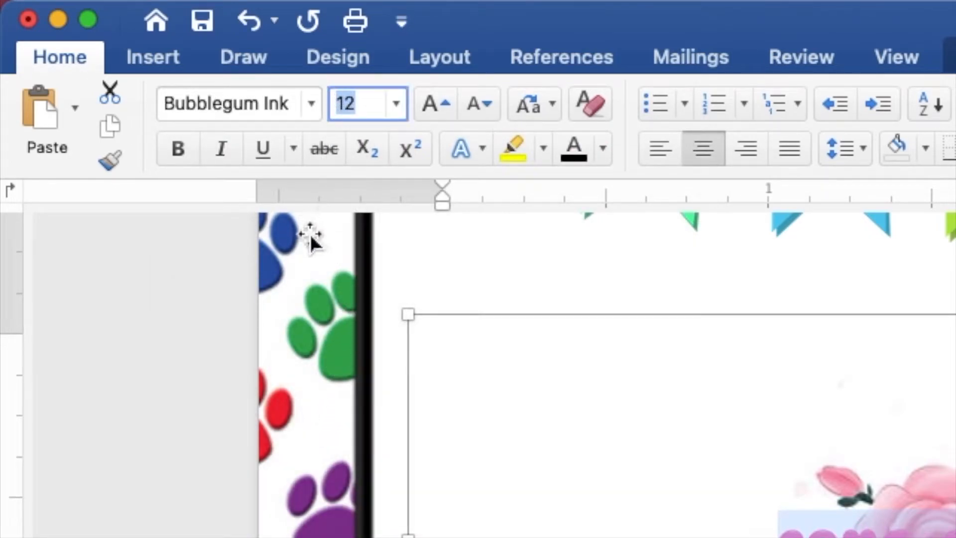
{"action": "type", "text": "25"}
{"action": "key", "text": "Return"}
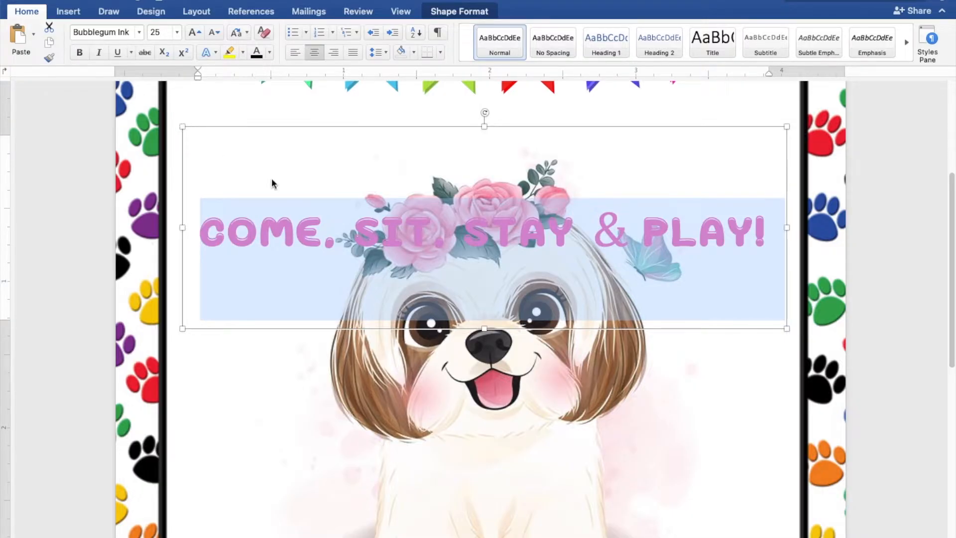
Step: Shorten the heading's text shape and move it up, just beneath the banderitas and above the dog's flowers
{"action": "left_click_drag", "start_coordinate": [484, 328], "coordinate": [482, 240]}
{"action": "left_click_drag", "start_coordinate": [479, 206], "coordinate": [483, 149]}
Step: Copy the pink heading's text shape and paste a duplicate onto the page
{"action": "right_click", "coordinate": [479, 149]}
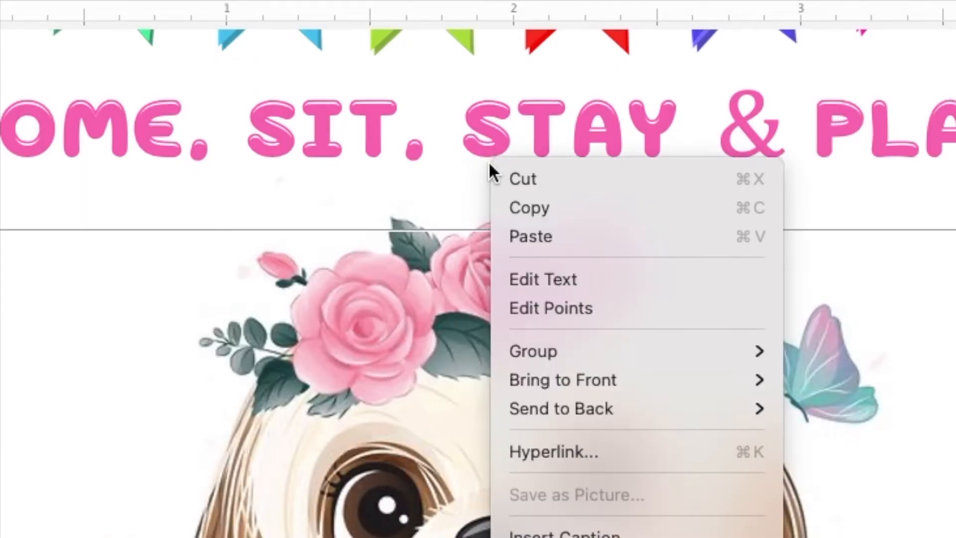
{"action": "left_click", "coordinate": [500, 204]}
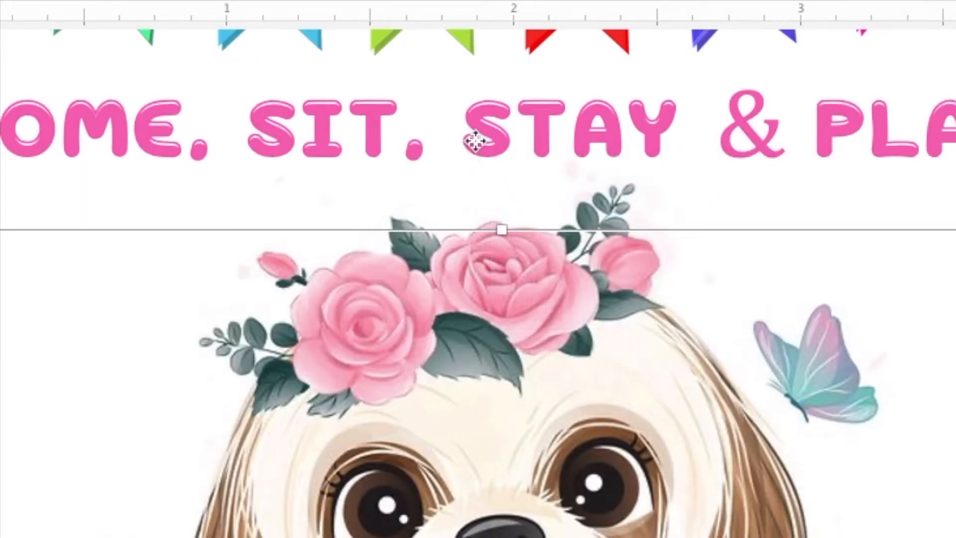
{"action": "right_click", "coordinate": [477, 141]}
{"action": "left_click", "coordinate": [500, 212]}
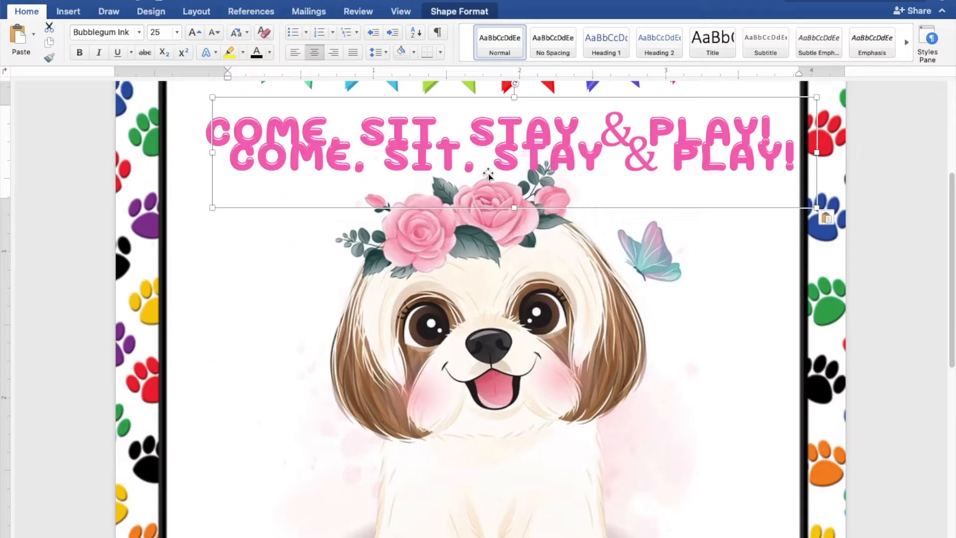
Step: Move the duplicated text shape below the dog and enlarge it to fill the lower part of the frame
{"action": "left_click_drag", "start_coordinate": [488, 174], "coordinate": [452, 389]}
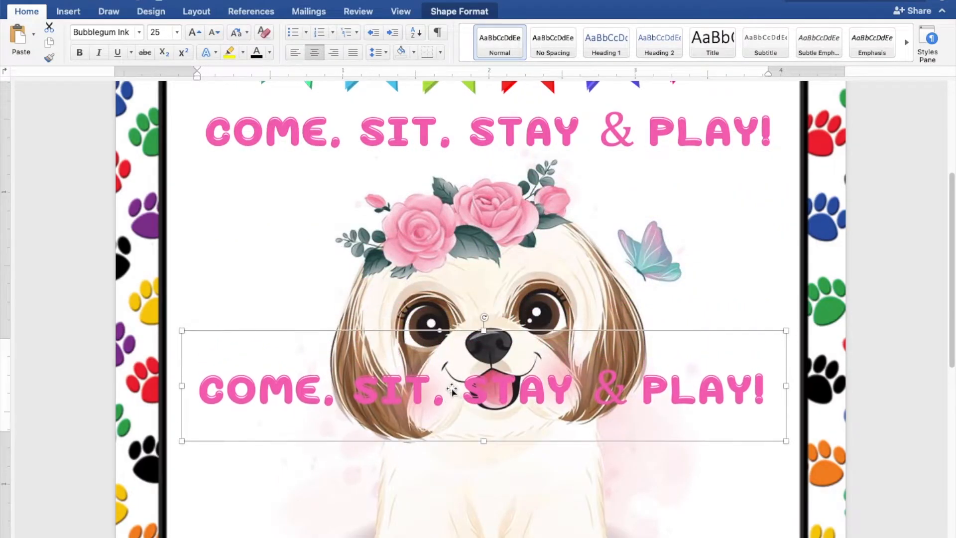
{"action": "scroll", "coordinate": [451, 389], "scroll_direction": "down", "scroll_amount": 5}
{"action": "left_click_drag", "start_coordinate": [421, 172], "coordinate": [418, 284]}
{"action": "left_click_drag", "start_coordinate": [407, 342], "coordinate": [407, 359]}
{"action": "scroll", "coordinate": [408, 351], "scroll_direction": "down", "scroll_amount": 3}
{"action": "scroll", "coordinate": [407, 351], "scroll_direction": "down", "scroll_amount": 2}
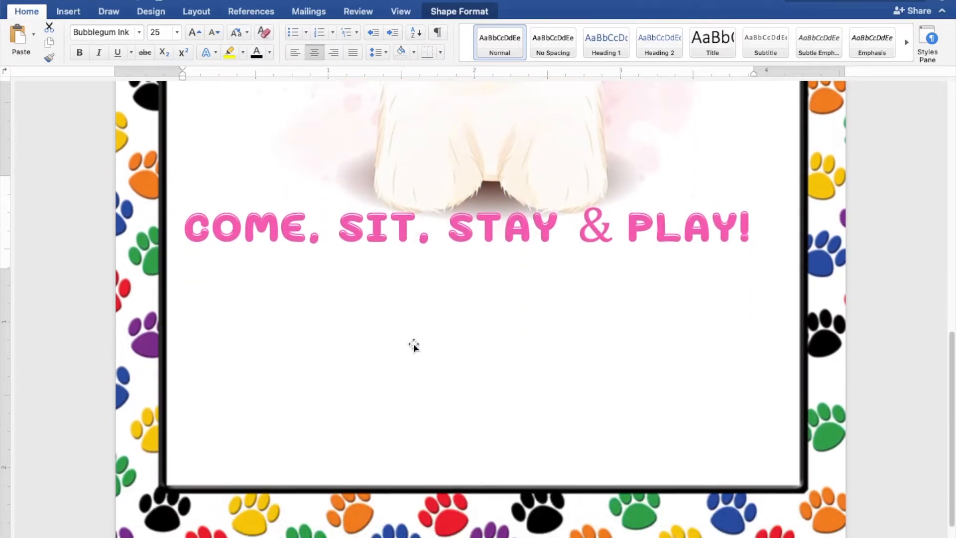
{"action": "left_click_drag", "start_coordinate": [770, 278], "coordinate": [800, 485]}
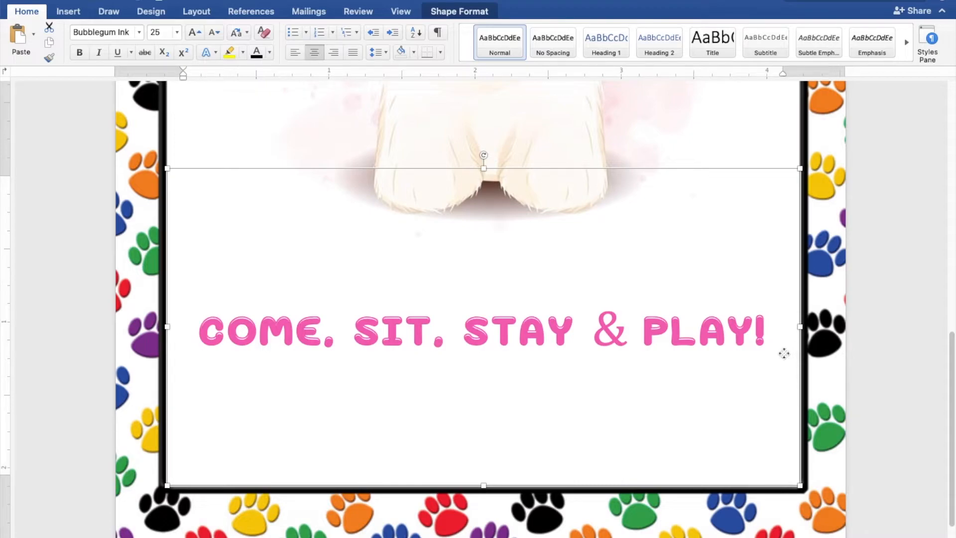
Step: Format the duplicated text in Comic Sans MS, size 12, with black font colour
{"action": "left_click_drag", "start_coordinate": [784, 330], "coordinate": [289, 332]}
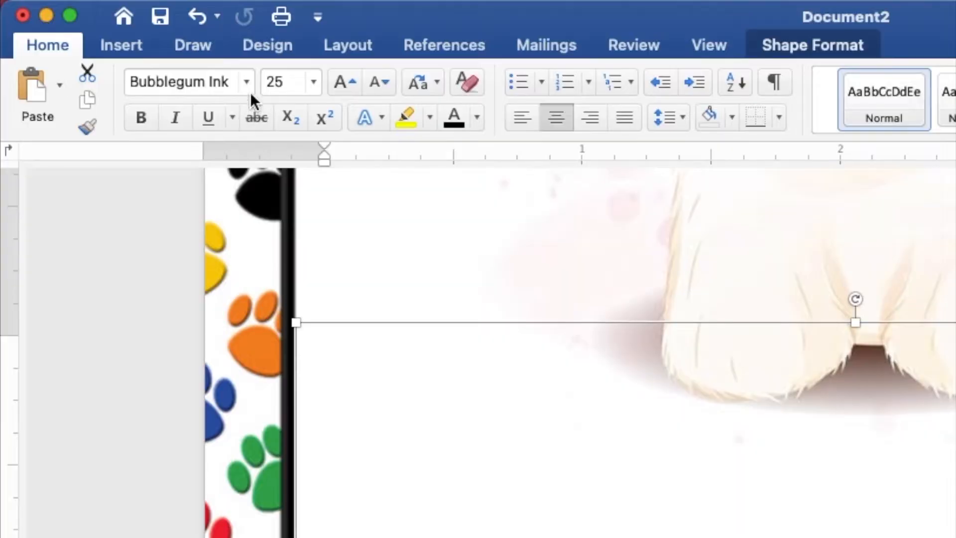
{"action": "left_click", "coordinate": [248, 81]}
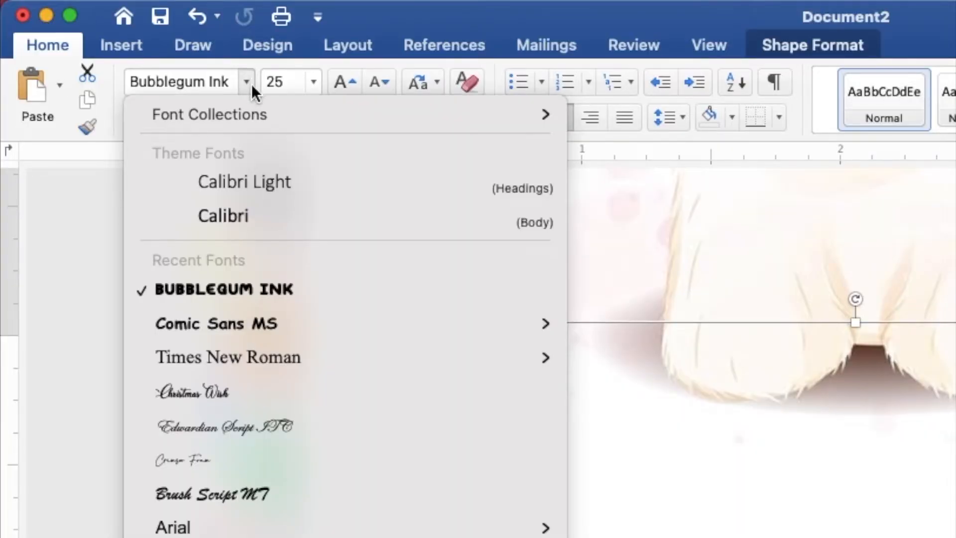
{"action": "left_click", "coordinate": [242, 327]}
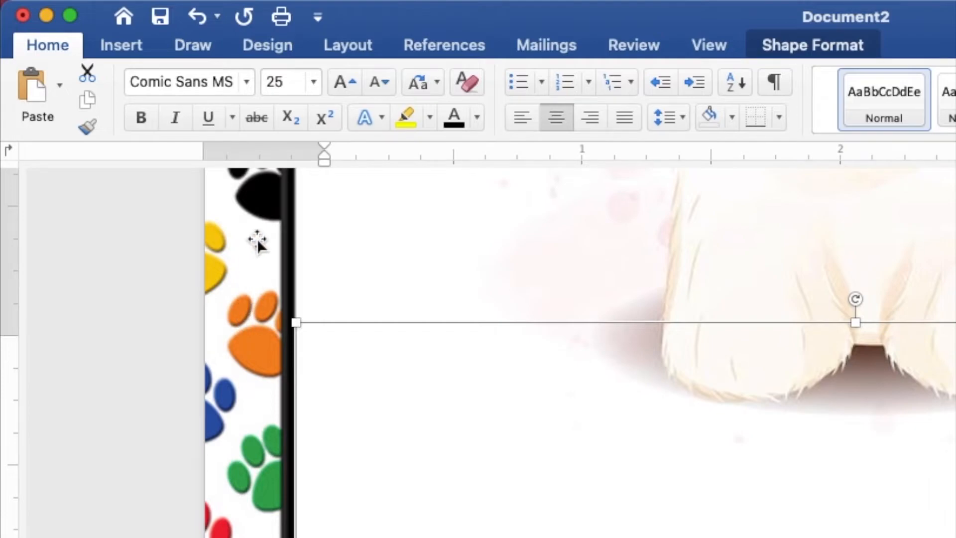
{"action": "left_click", "coordinate": [312, 83]}
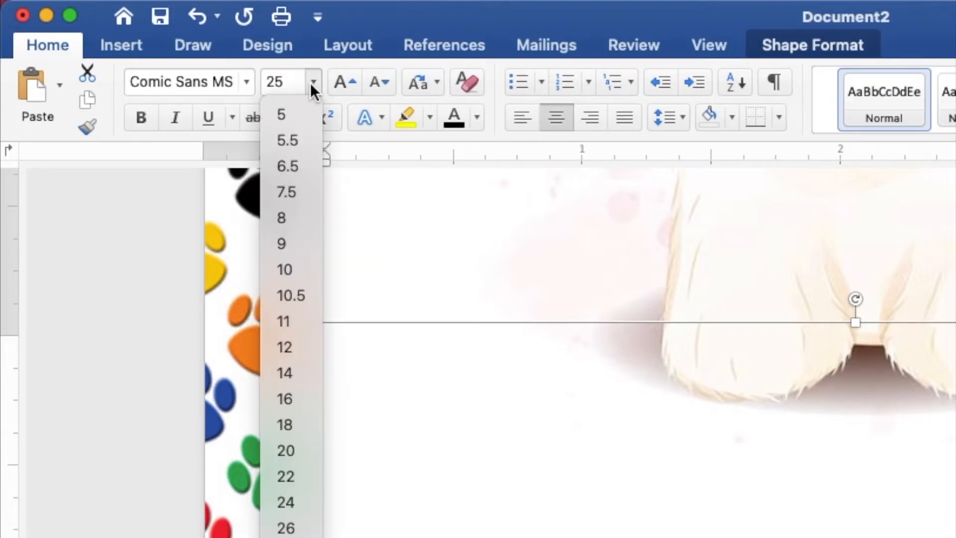
{"action": "left_click", "coordinate": [301, 345]}
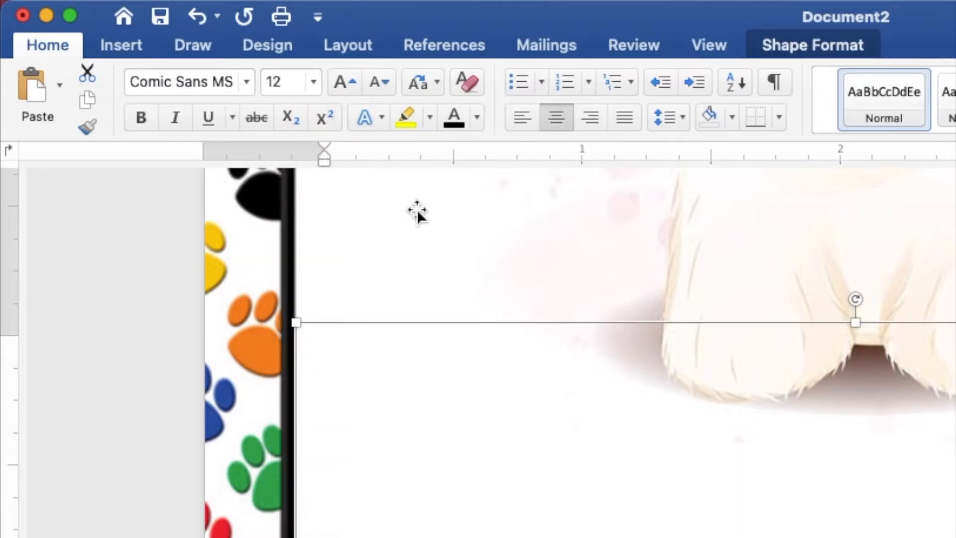
{"action": "left_click", "coordinate": [477, 117]}
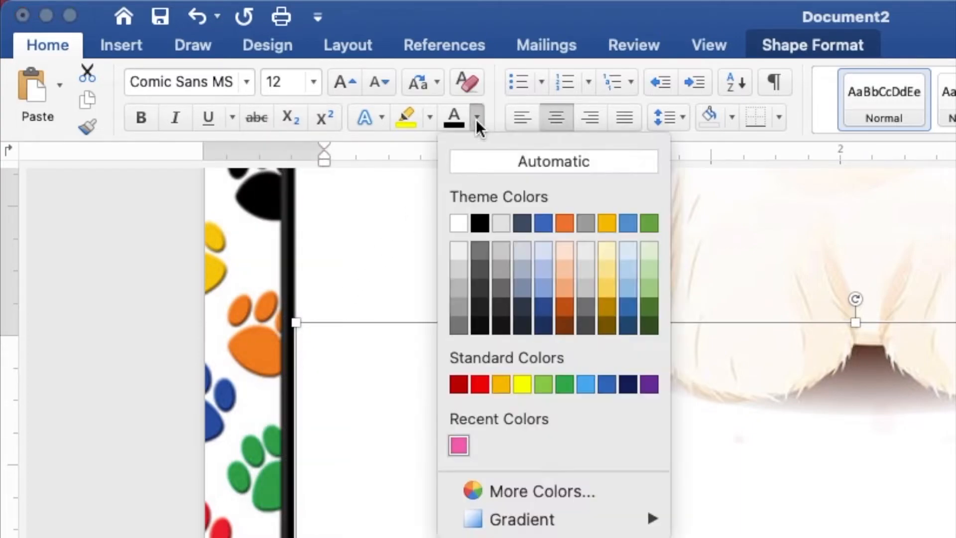
{"action": "left_click", "coordinate": [478, 226]}
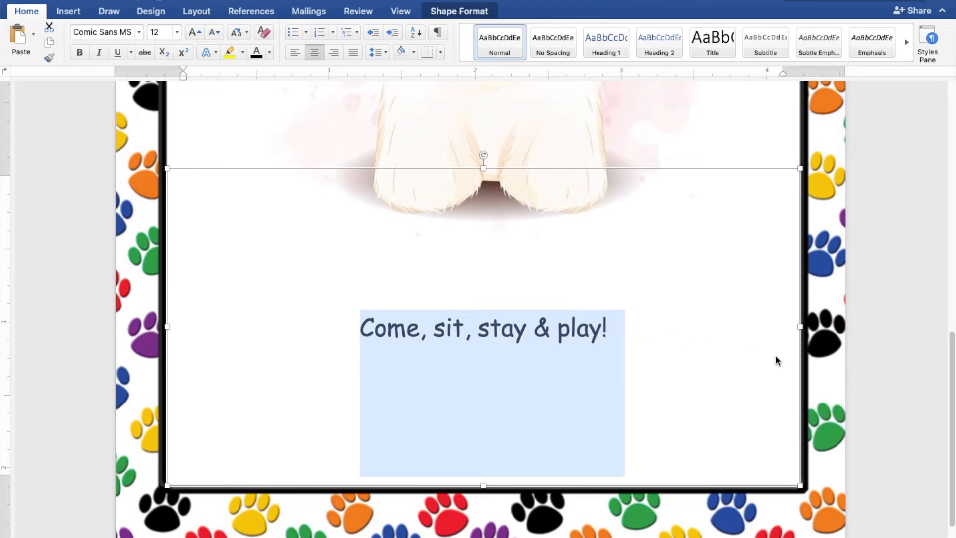
Step: Replace the duplicated text with "Please join us in celebrating", the celebrant's name in possessive form, and "7th Birthday!" on three separate lines
{"action": "type", "text": "P"}
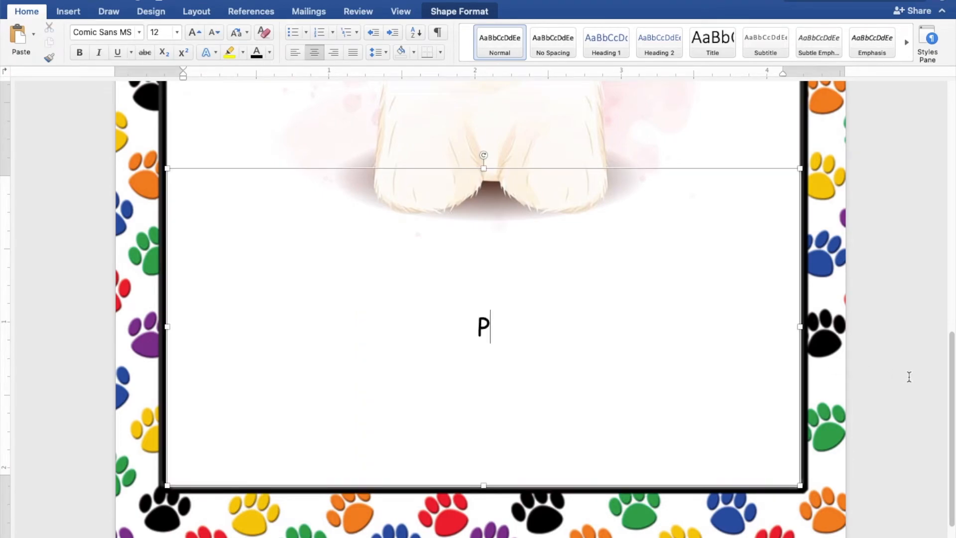
{"action": "type", "text": "lease "}
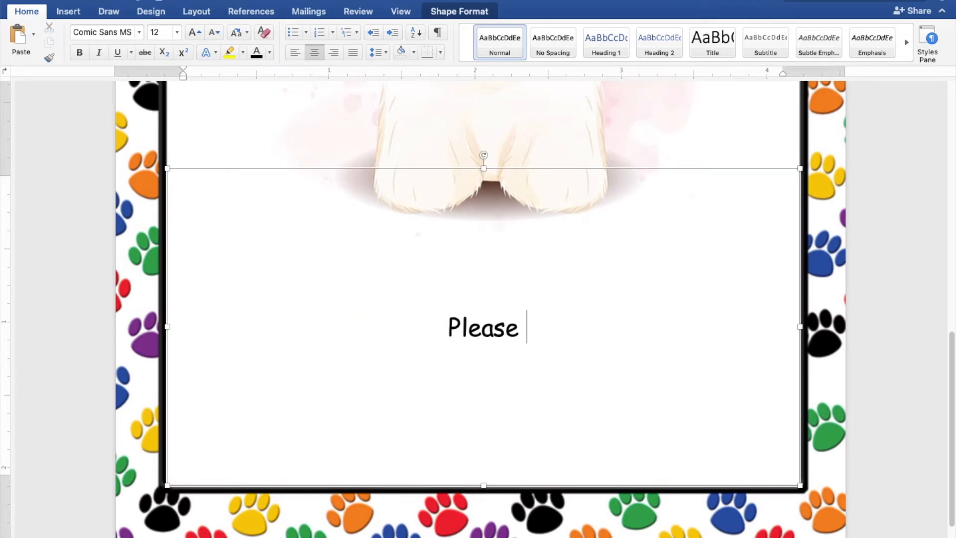
{"action": "type", "text": "join"}
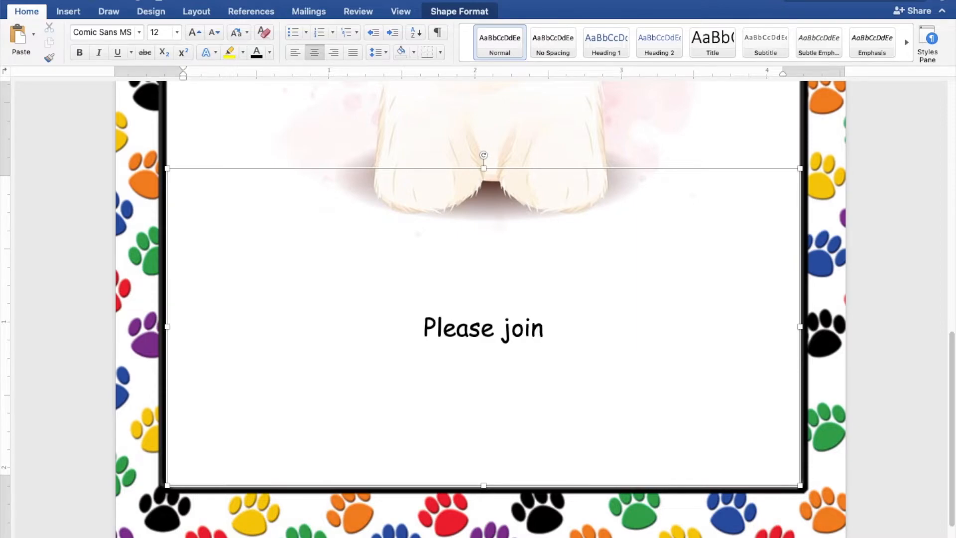
{"action": "type", "text": " us in cel"}
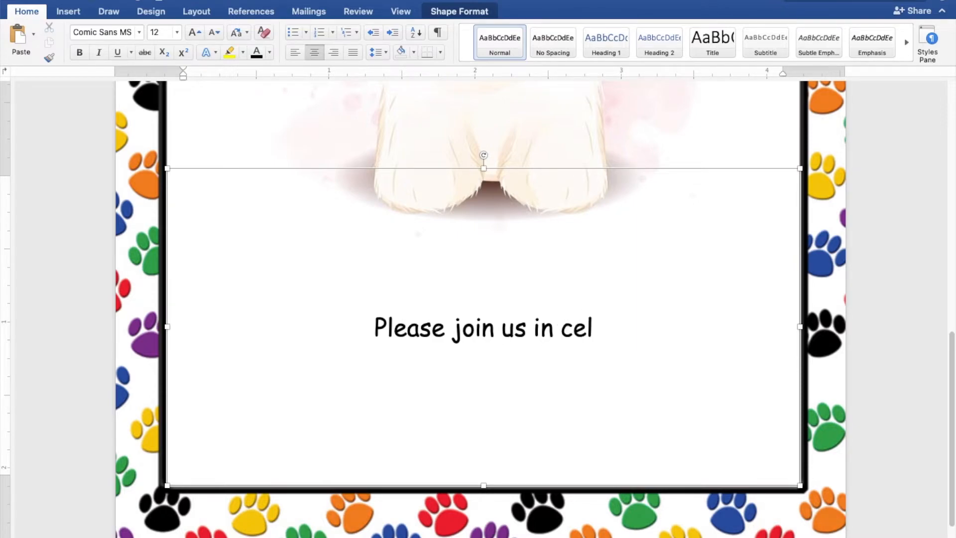
{"action": "type", "text": "ebrating"}
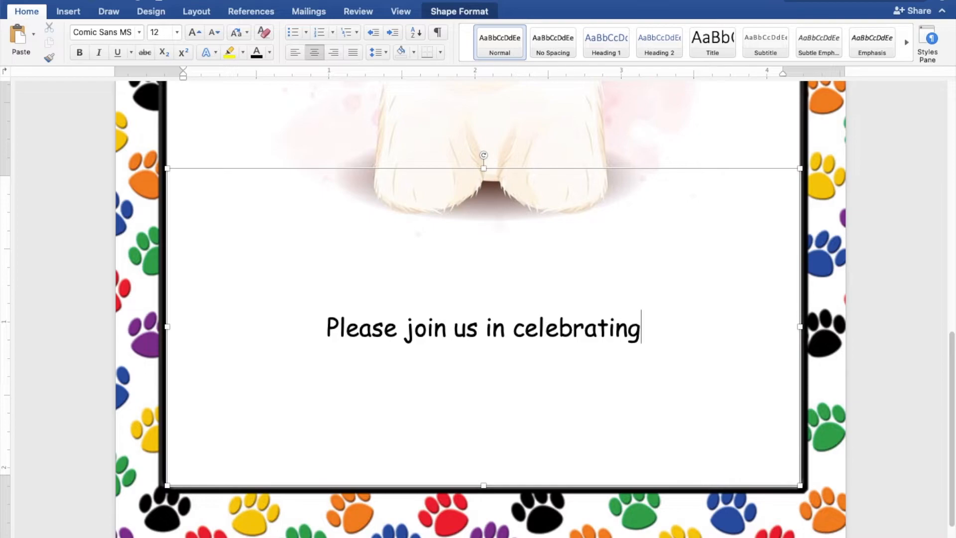
{"action": "key", "text": "Return"}
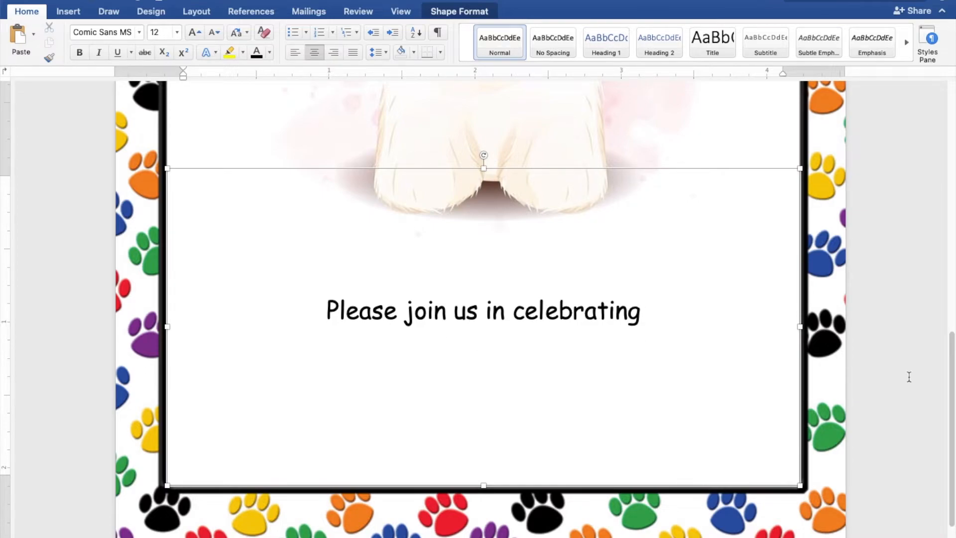
{"action": "type", "text": "Cassy's"}
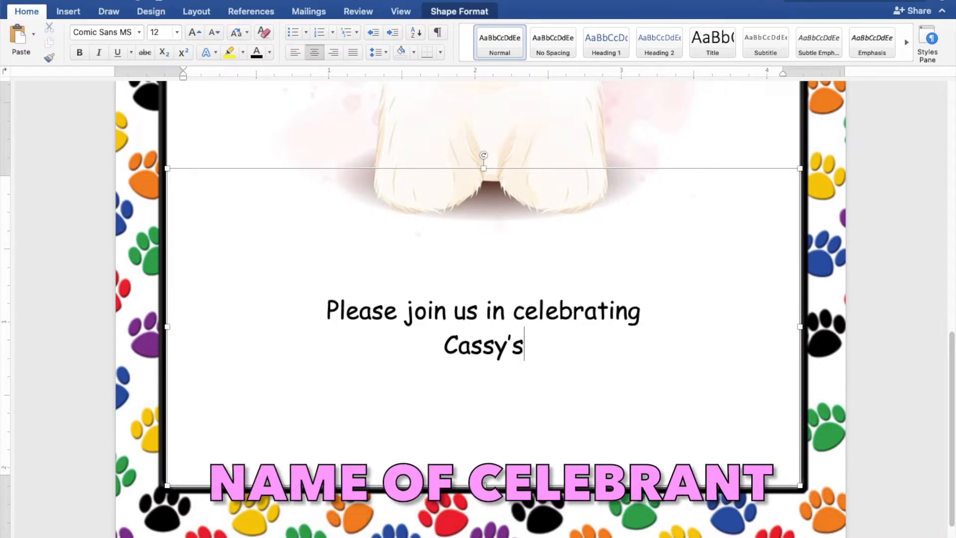
{"action": "key", "text": "Return"}
{"action": "type", "text": "7th "}
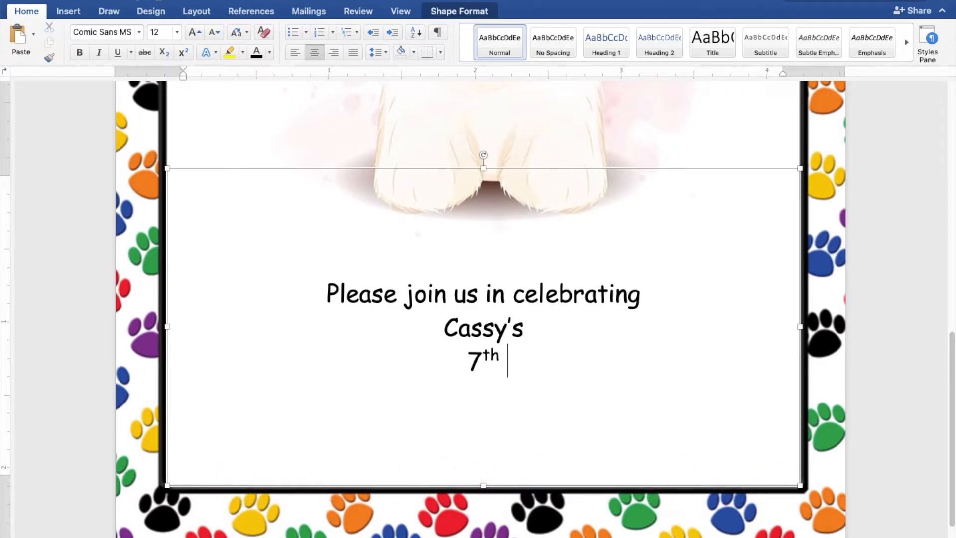
{"action": "type", "text": "Birthday"}
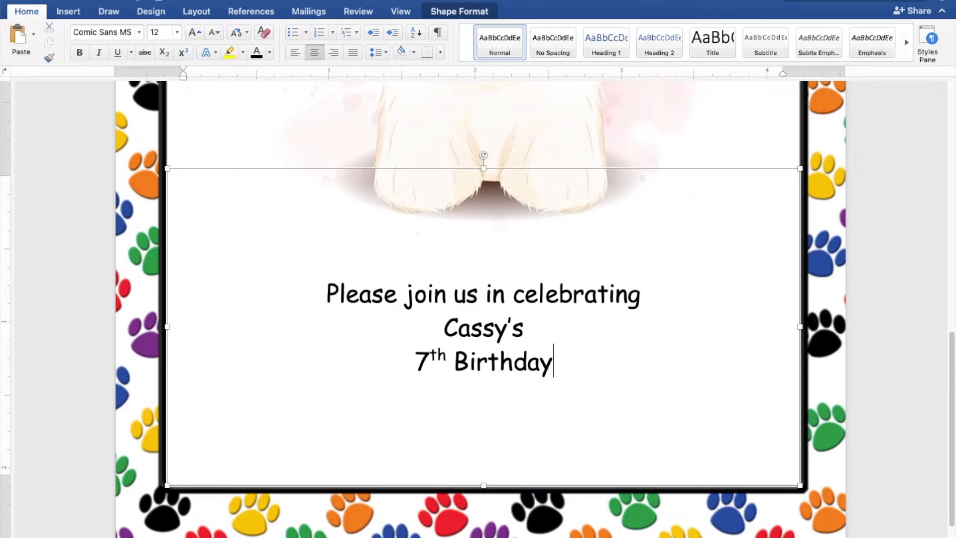
{"action": "type", "text": "!"}
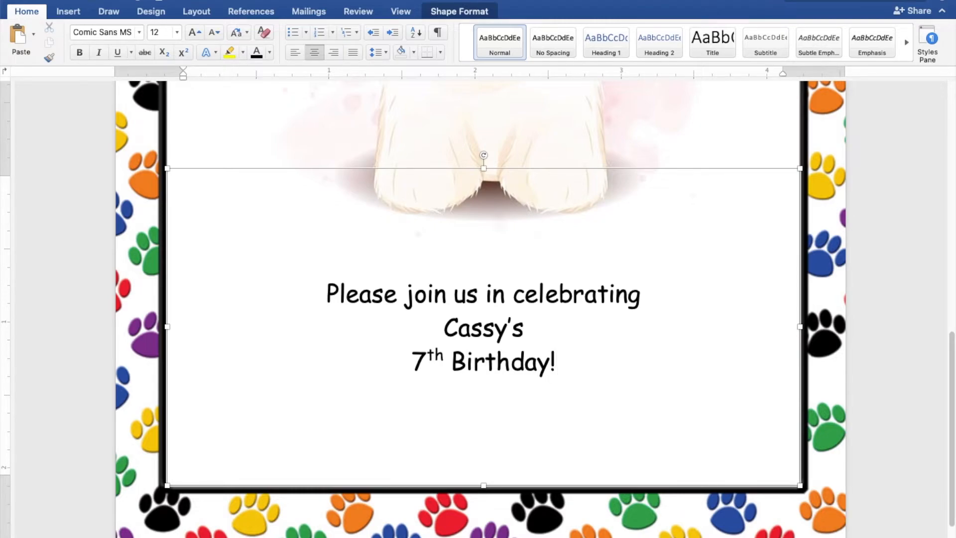
Step: Add the date and time line "Sunday, November 14, 2021 at 3:00 PM" below the birthday line
{"action": "key", "text": "Return"}
{"action": "type", "text": "Sunday"}
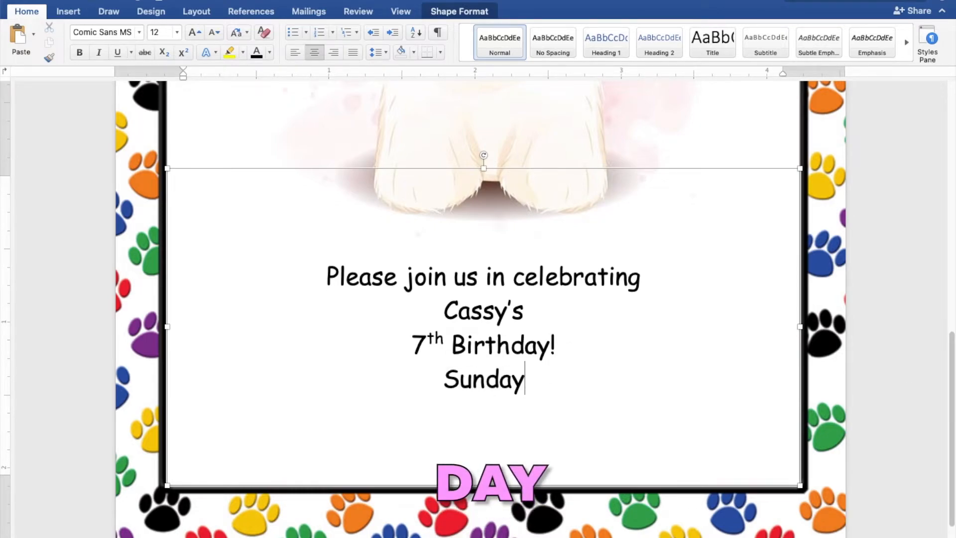
{"action": "type", "text": ", Novemb"}
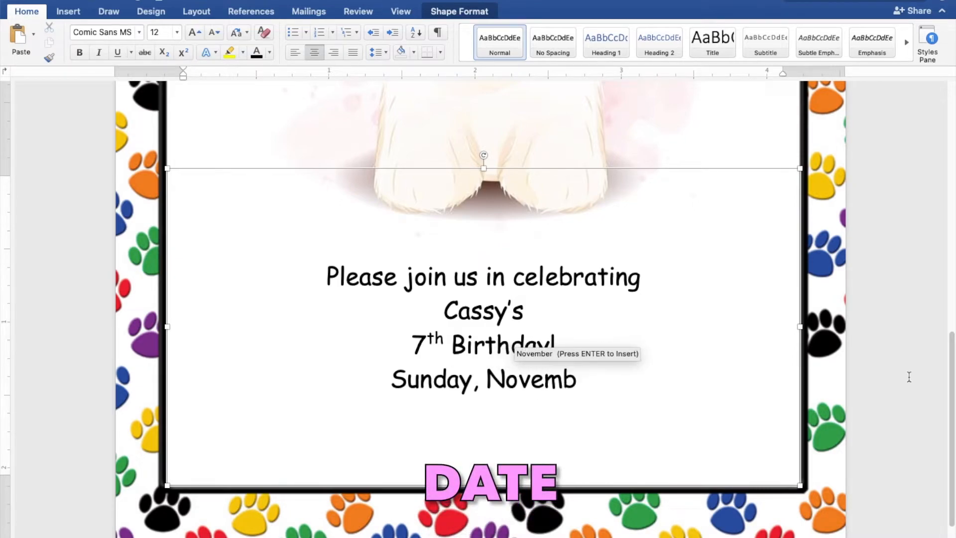
{"action": "key", "text": "Return"}
{"action": "type", "text": "14,"}
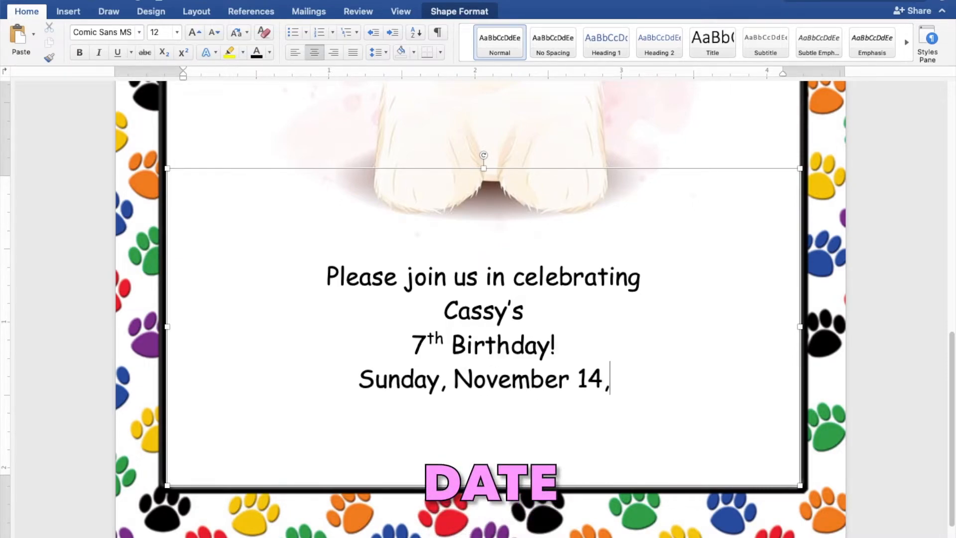
{"action": "type", "text": " 2021 at 3:"}
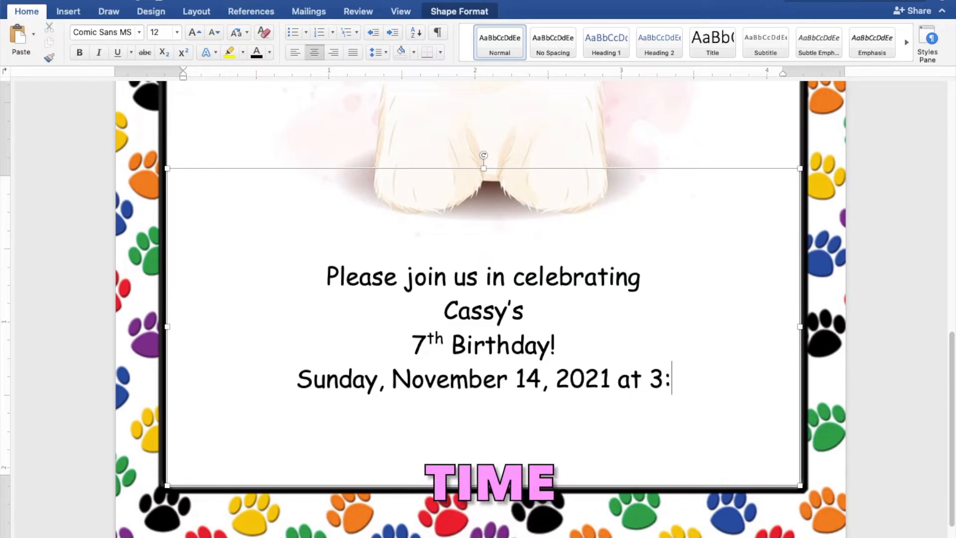
{"action": "type", "text": "00 PM"}
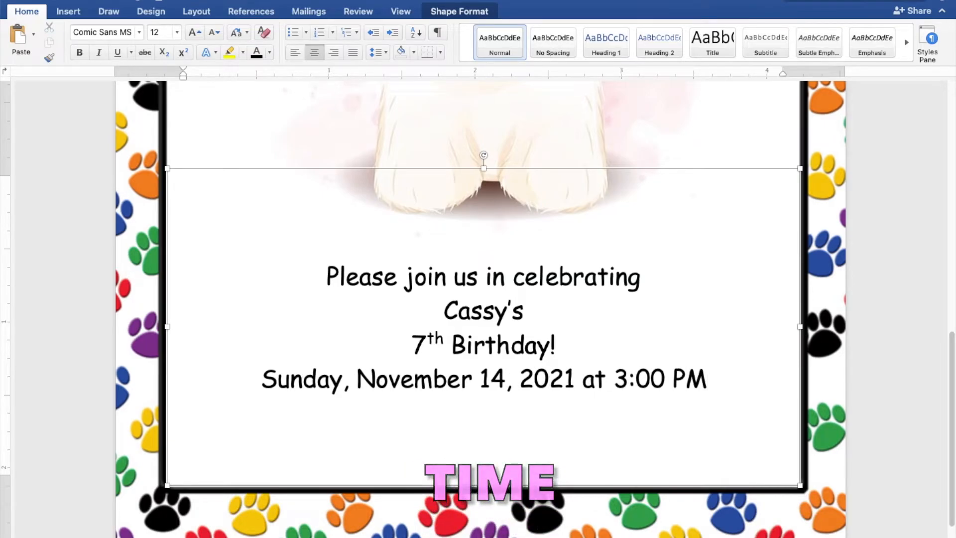
Step: Add the venue on two lines below the date: "Japanese Garden, Tondaligan Beach" and "Dagupan City"
{"action": "key", "text": "Return"}
{"action": "type", "text": "Japane"}
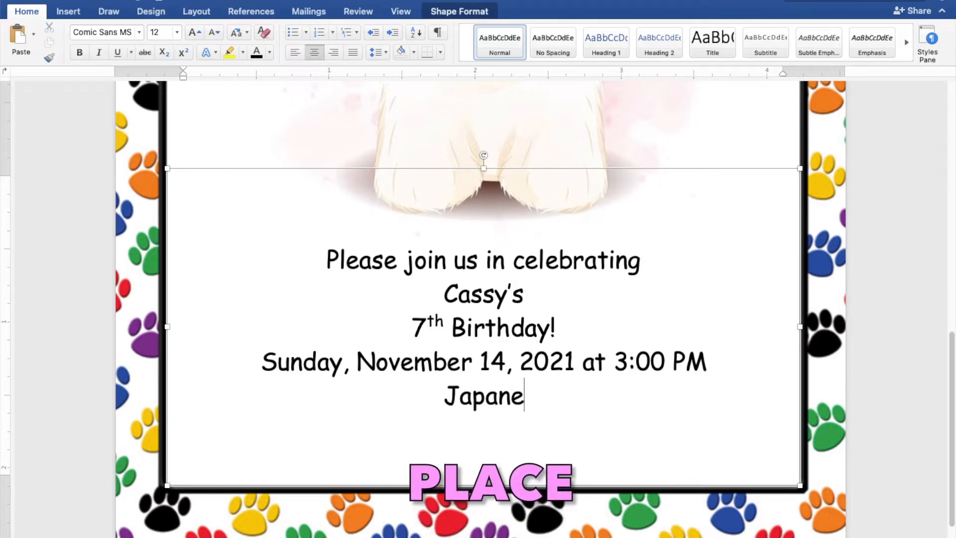
{"action": "type", "text": "se Garden"}
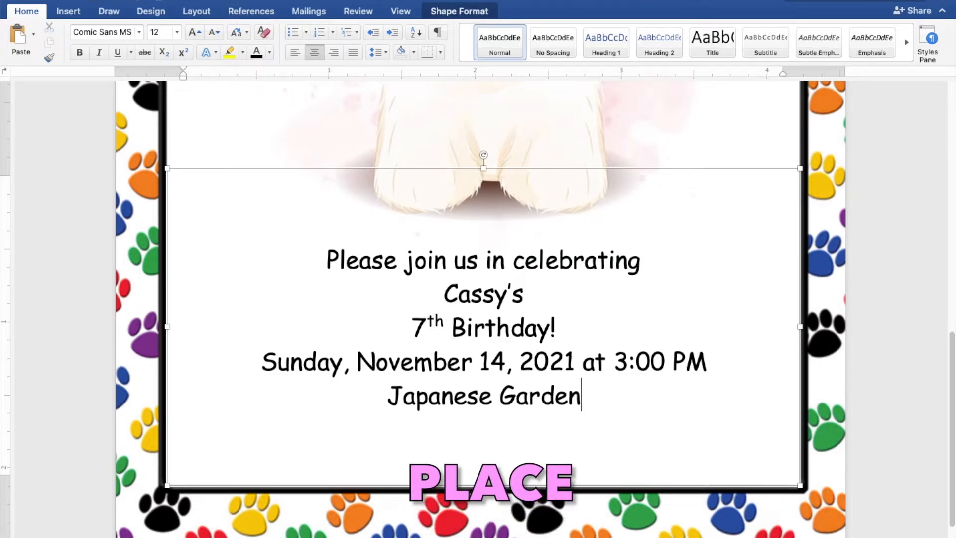
{"action": "type", "text": ", Tondaliga"}
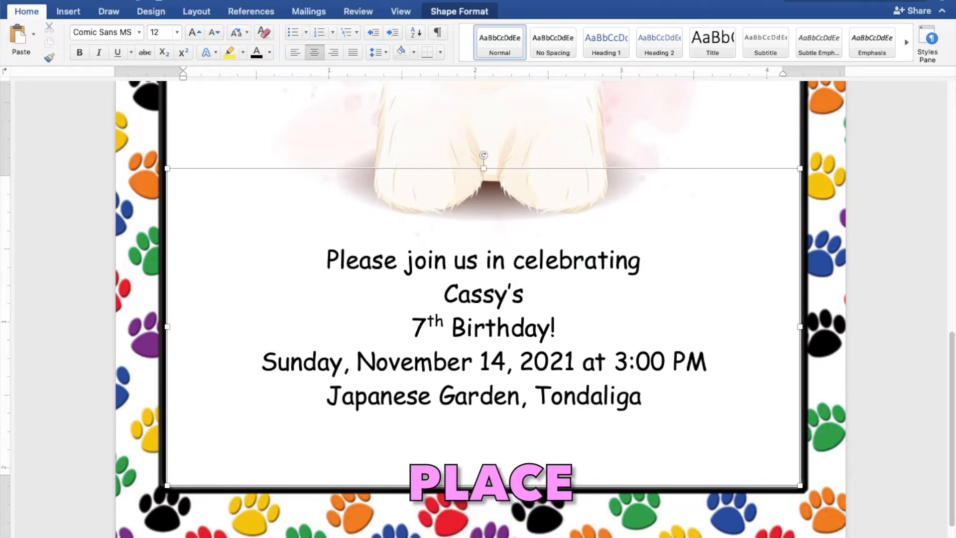
{"action": "type", "text": "n Beach"}
{"action": "key", "text": "Return"}
{"action": "type", "text": "Dagupan City"}
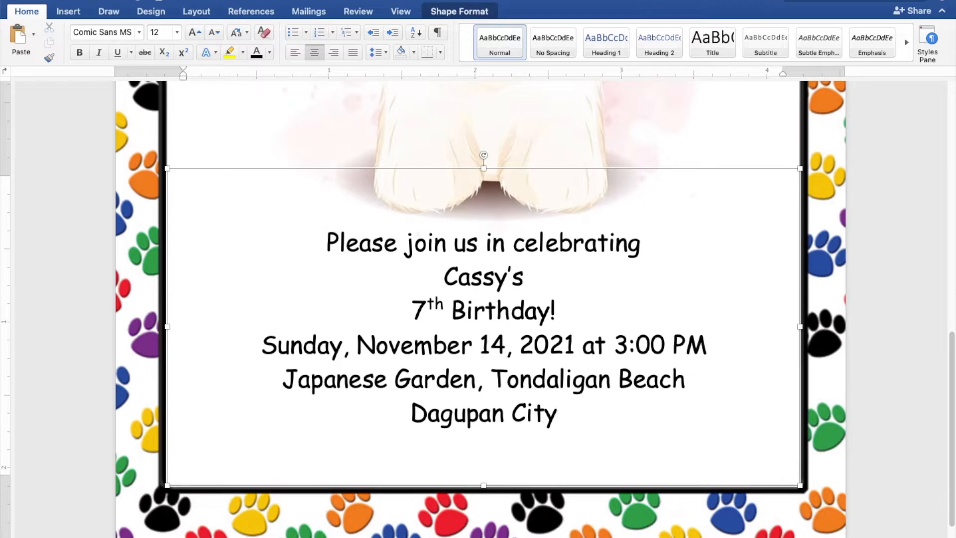
Step: Format the celebrant's name in the heading's bubble-letter font, size 40, with the recently used pink colour
{"action": "left_click_drag", "start_coordinate": [535, 282], "coordinate": [446, 284]}
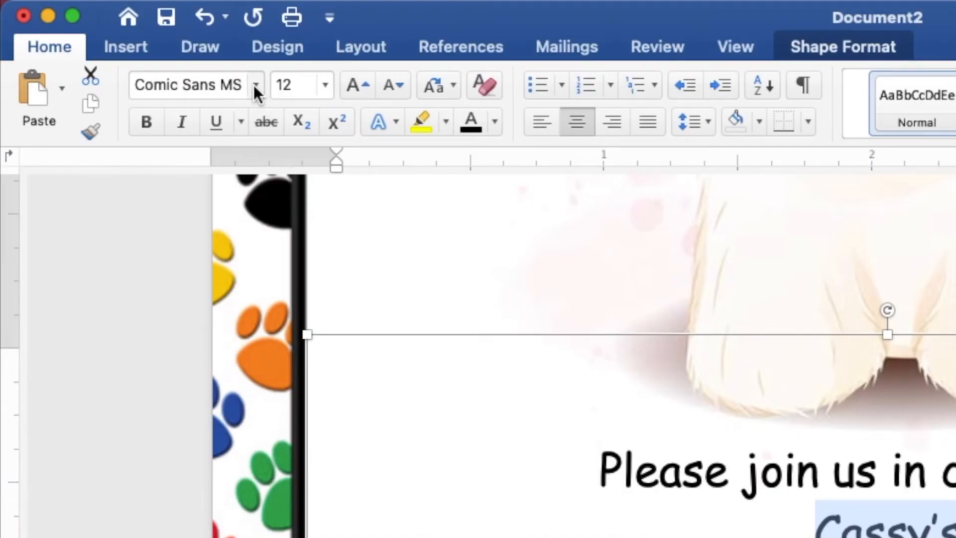
{"action": "left_click", "coordinate": [139, 33]}
{"action": "left_click", "coordinate": [237, 334]}
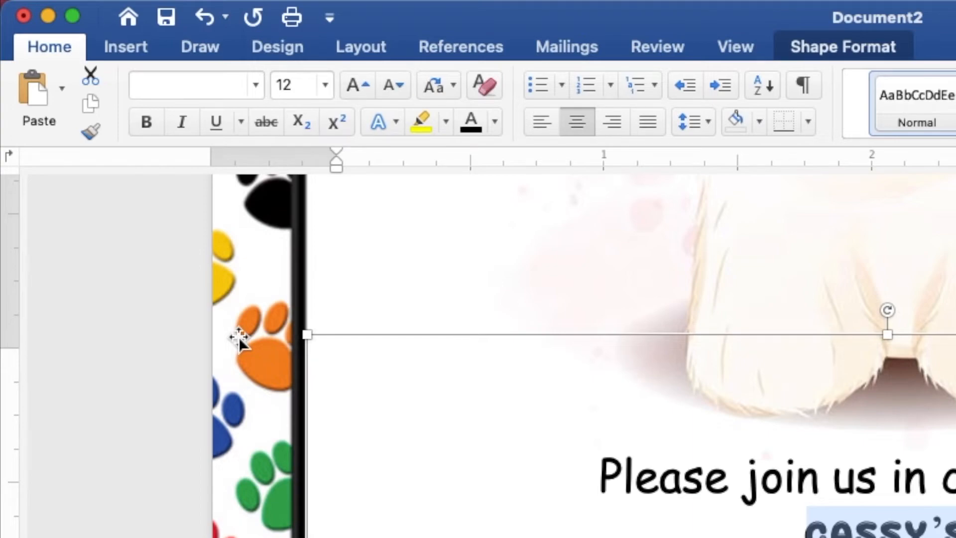
{"action": "left_click", "coordinate": [302, 83]}
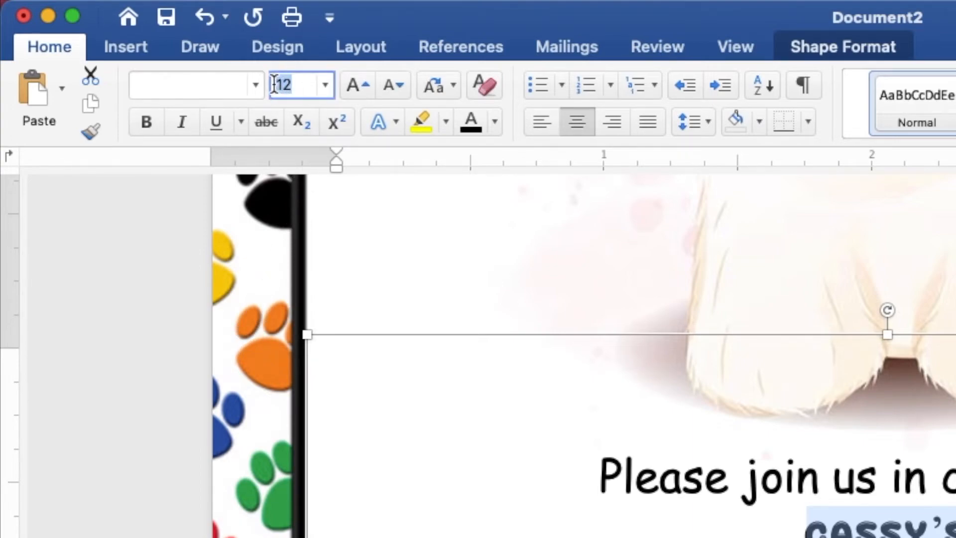
{"action": "type", "text": "40"}
{"action": "key", "text": "Return"}
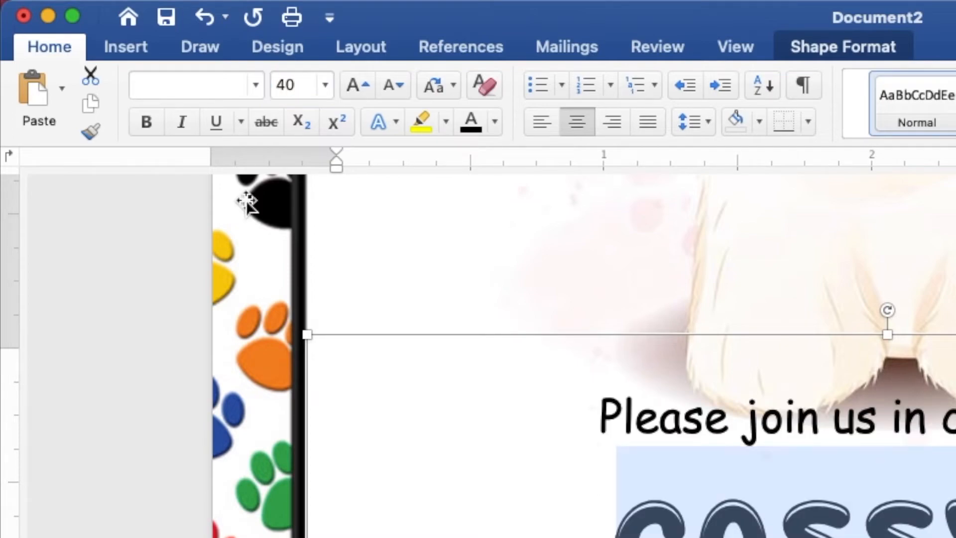
{"action": "left_click", "coordinate": [495, 122]}
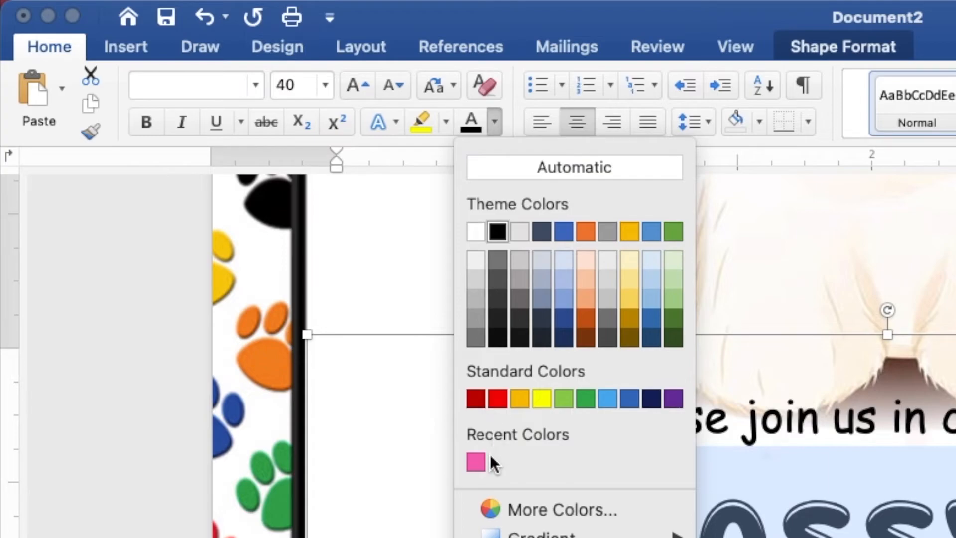
{"action": "left_click", "coordinate": [480, 468]}
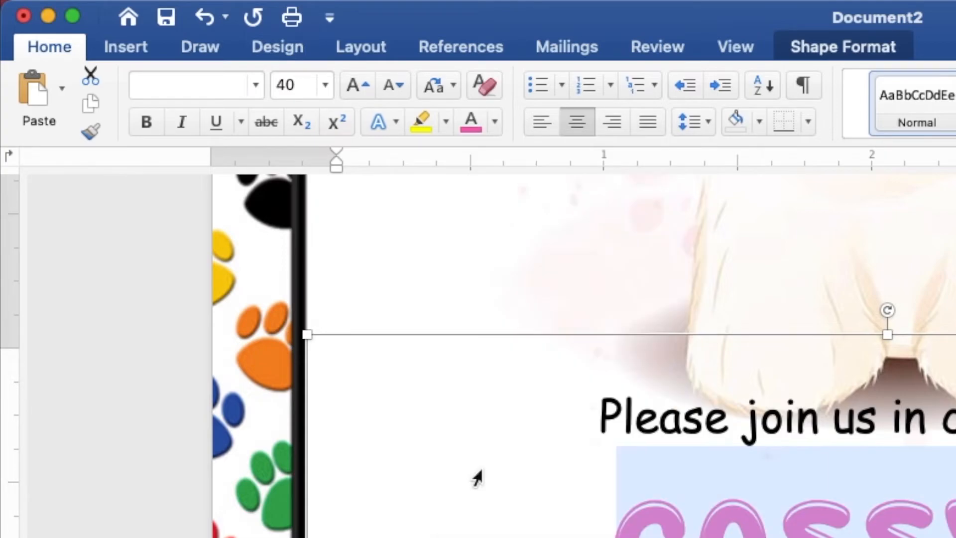
Step: Set the "7th Birthday!" line to font size 20 and the recently used pink colour
{"action": "left_click_drag", "start_coordinate": [567, 344], "coordinate": [420, 343]}
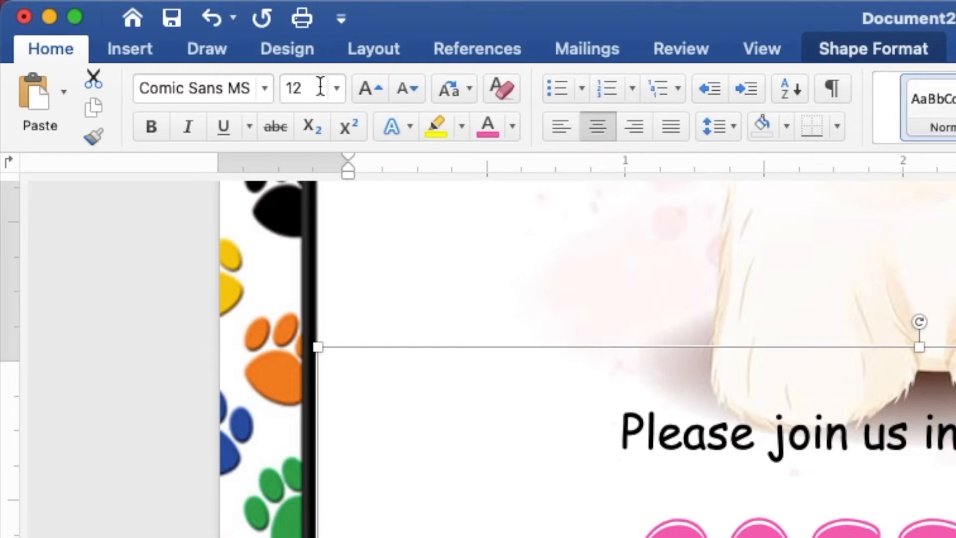
{"action": "left_click", "coordinate": [153, 32]}
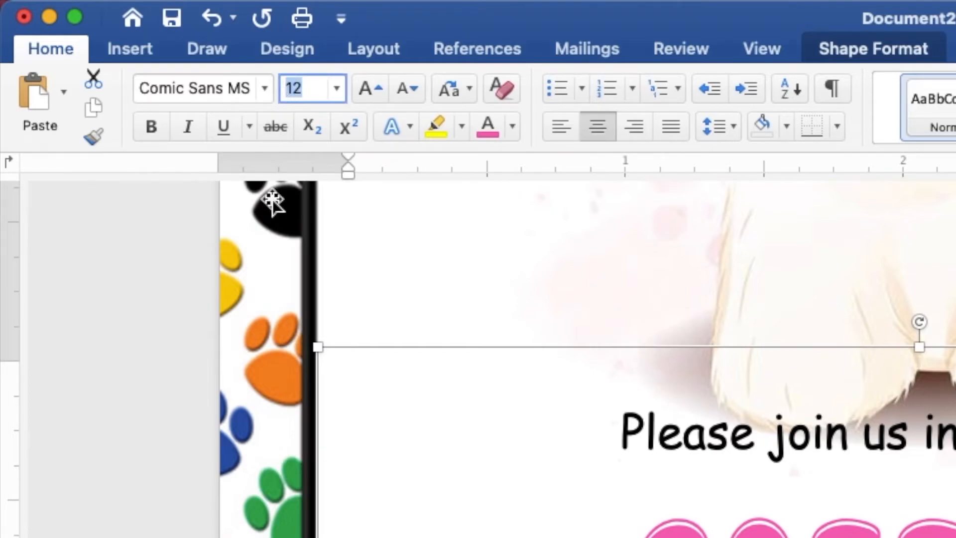
{"action": "type", "text": "20"}
{"action": "key", "text": "Return"}
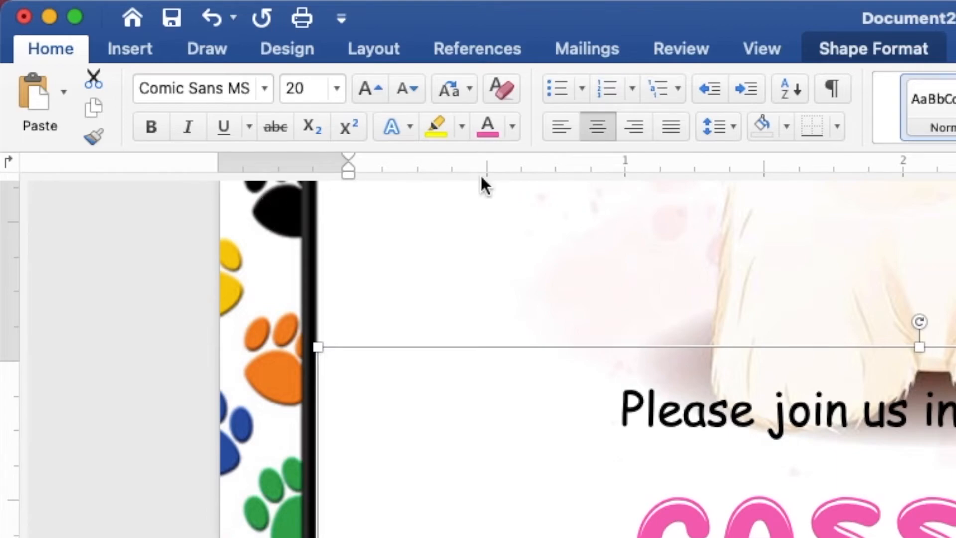
{"action": "left_click", "coordinate": [513, 128]}
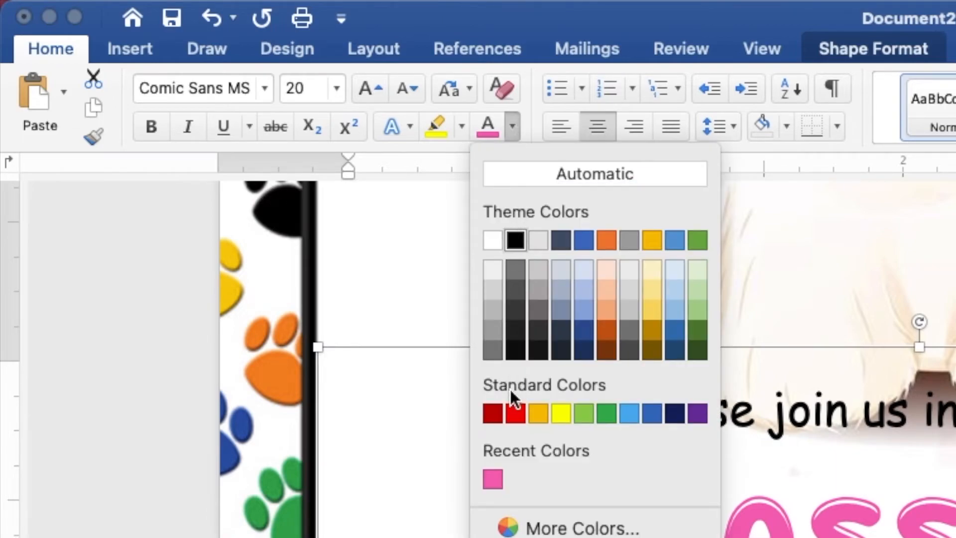
{"action": "left_click", "coordinate": [492, 480]}
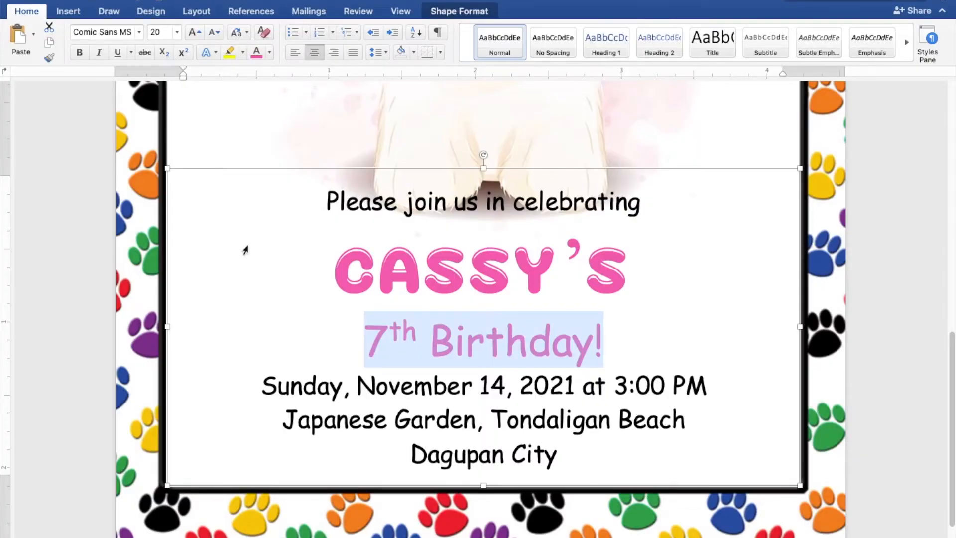
Step: Try to nudge the dog picture slightly upward on the invitation
{"action": "scroll", "coordinate": [245, 250], "scroll_direction": "down", "scroll_amount": 7}
{"action": "scroll", "coordinate": [245, 250], "scroll_direction": "down", "scroll_amount": 5}
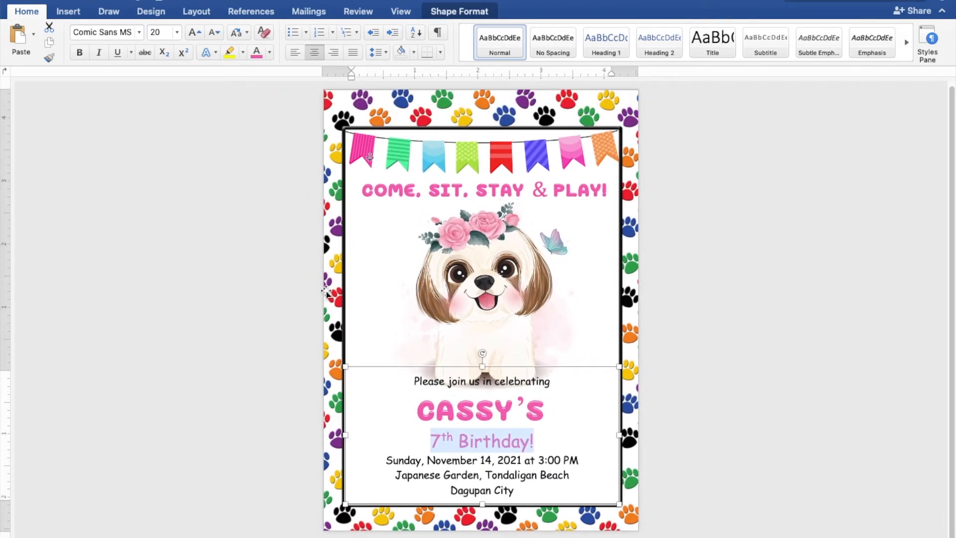
{"action": "left_click", "coordinate": [493, 303]}
{"action": "key", "text": "Up"}
{"action": "key", "text": "Up"}
{"action": "key", "text": "Up"}
{"action": "key", "text": "Up"}
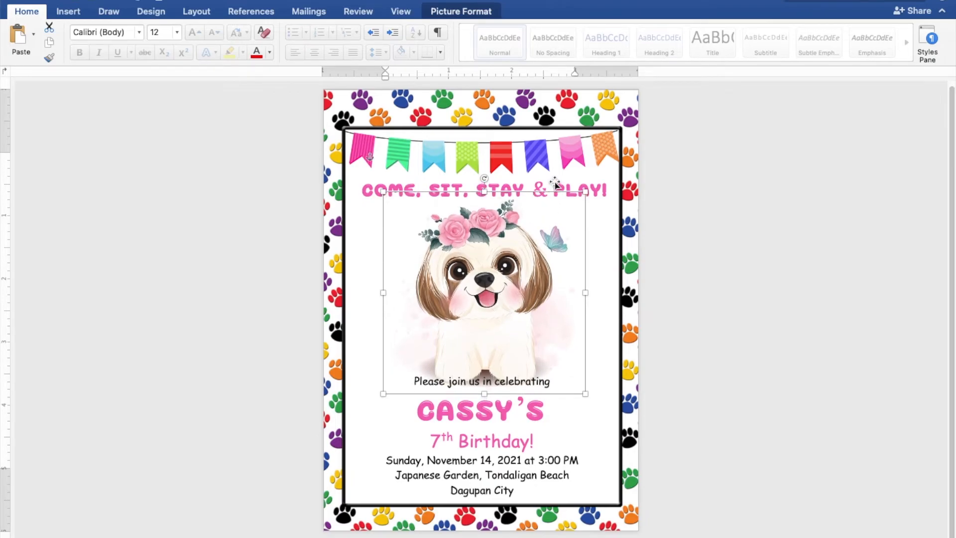
Step: Nudge the "Come, sit, stay & play!" heading slightly up, closer to the banderitas
{"action": "left_click", "coordinate": [556, 185]}
{"action": "key", "text": "Up"}
{"action": "key", "text": "Up"}
{"action": "key", "text": "Up"}
{"action": "key", "text": "Up"}
{"action": "key", "text": "Up"}
{"action": "key", "text": "Up"}
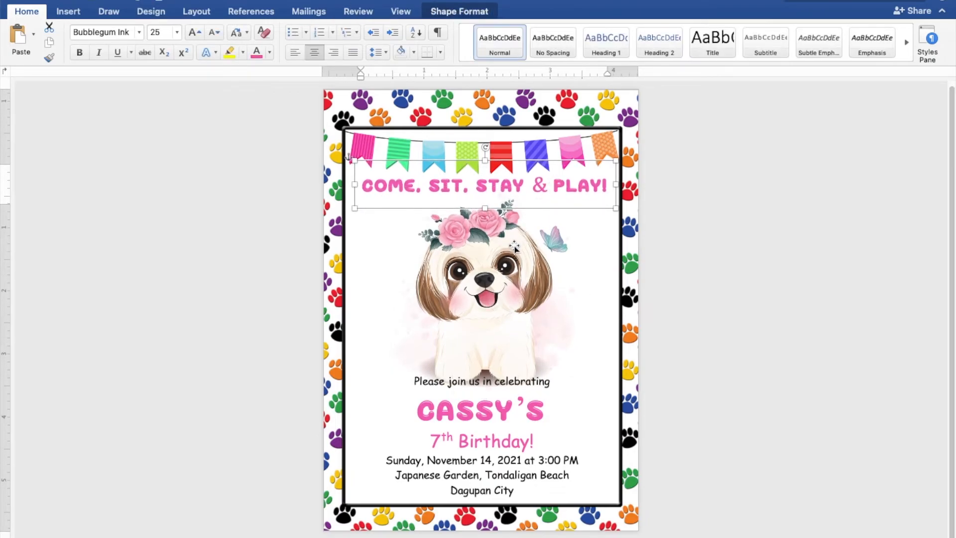
Step: Move the dog picture slightly up toward the heading, away from the invitation message
{"action": "left_click", "coordinate": [515, 246]}
{"action": "key", "text": "Up"}
{"action": "key", "text": "Up"}
{"action": "key", "text": "Up"}
{"action": "key", "text": "Up"}
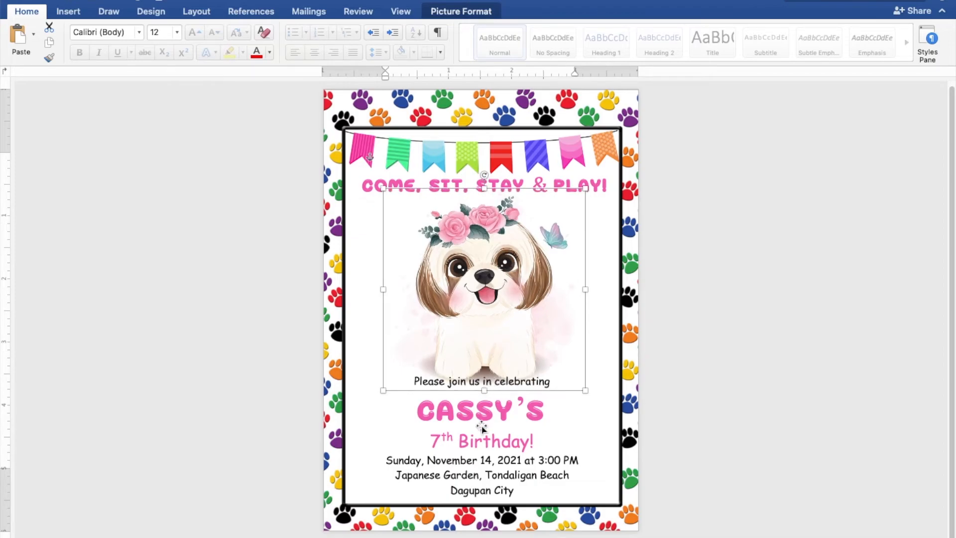
Step: Nudge the invitation message's text shape slightly down to give the dog's paws more clearance
{"action": "left_click", "coordinate": [481, 437]}
{"action": "key", "text": "Down"}
{"action": "key", "text": "Down"}
{"action": "key", "text": "Down"}
{"action": "key", "text": "Down"}
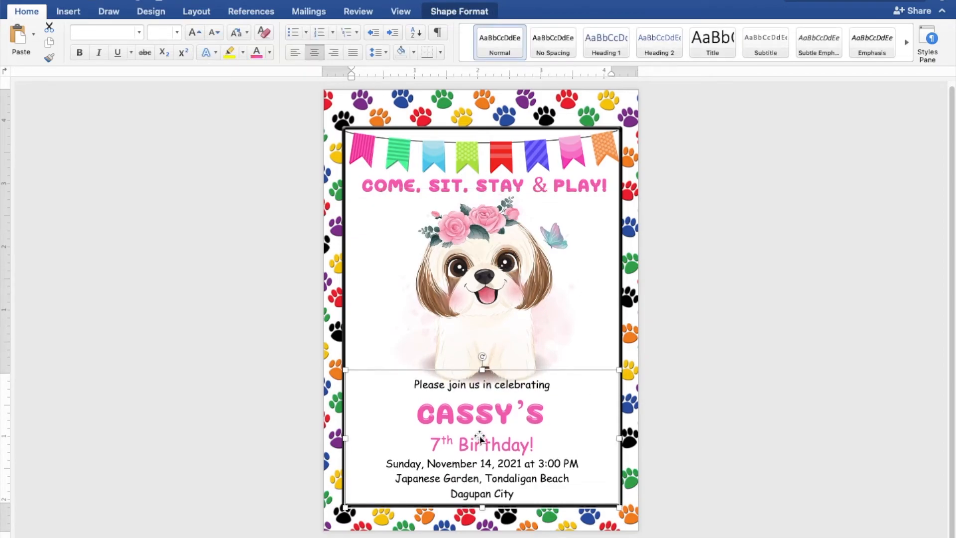
{"action": "key", "text": "Down"}
{"action": "key", "text": "Down"}
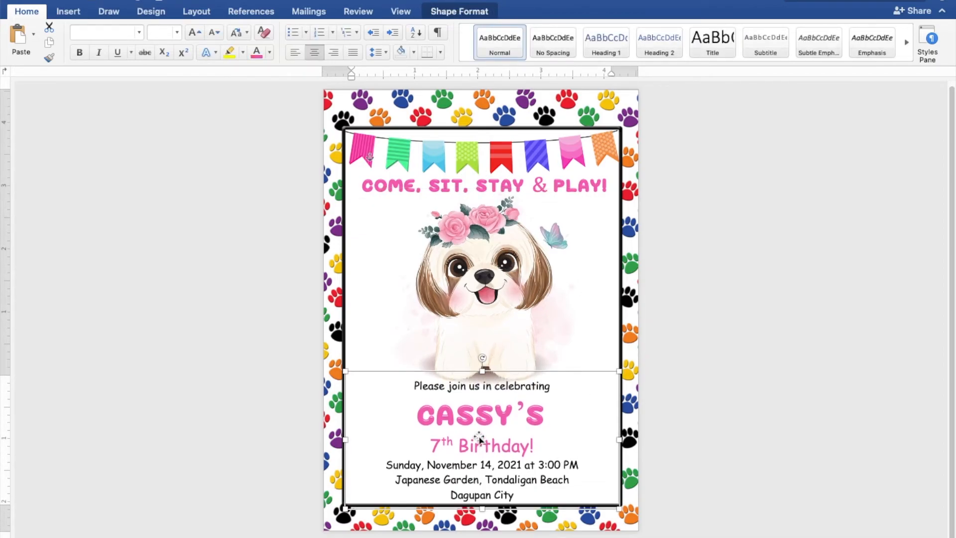
{"action": "key", "text": "Up"}
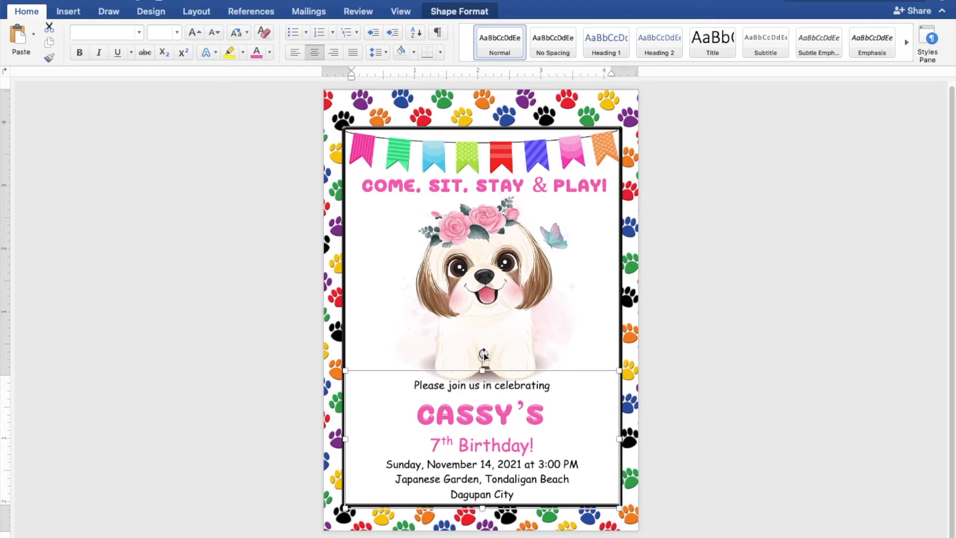
Step: Fine-tune the spacing by nudging the invitation message slightly down and the heading slightly up, leaving nothing selected
{"action": "left_click", "coordinate": [482, 332]}
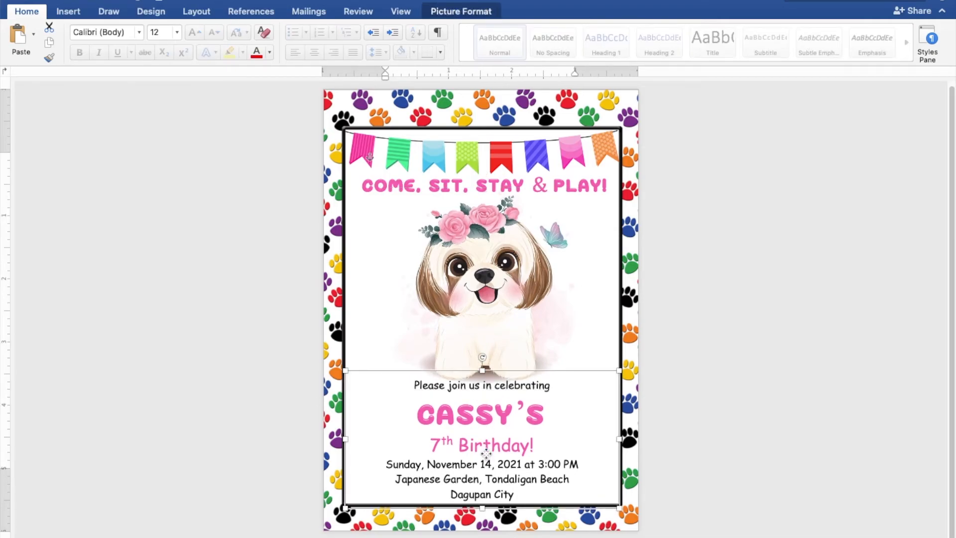
{"action": "left_click", "coordinate": [487, 454]}
{"action": "left_click", "coordinate": [481, 180]}
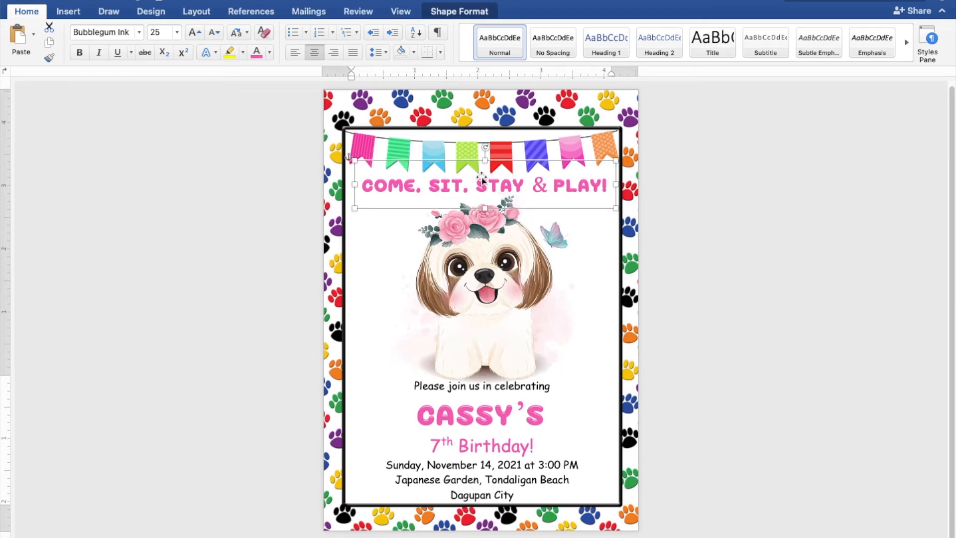
{"action": "left_click", "coordinate": [799, 305]}
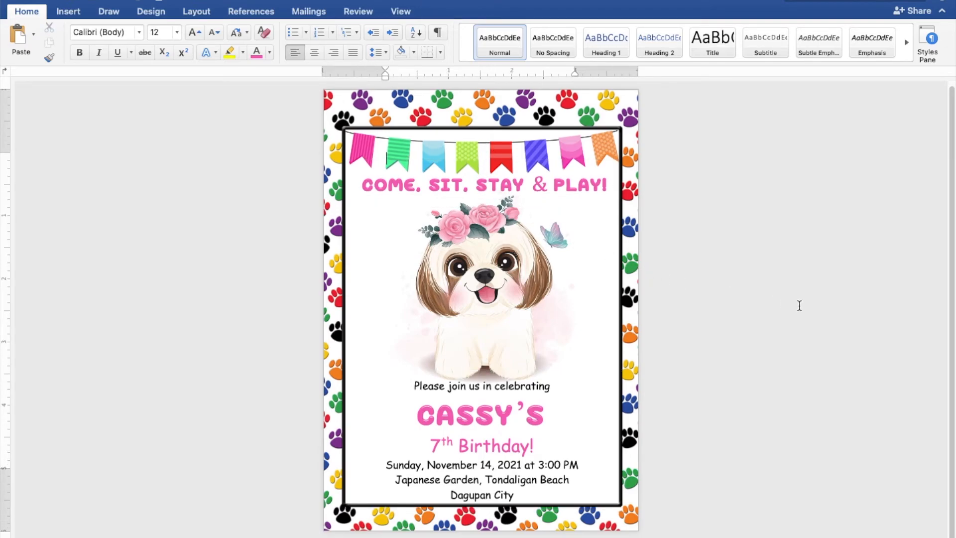